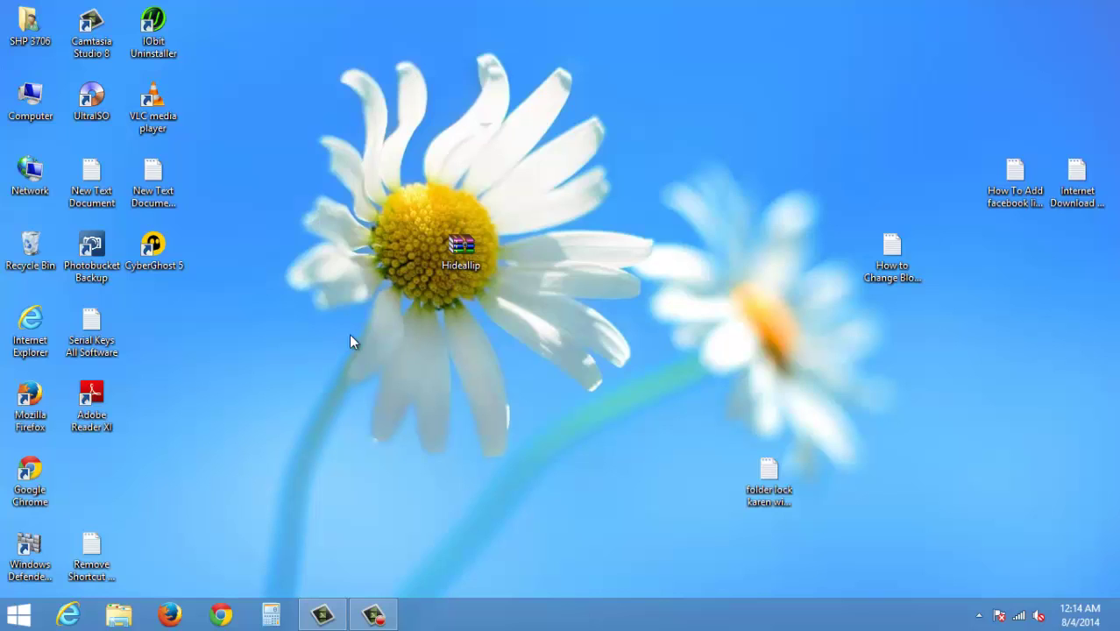
# Step: Extract the Hideallip archive on the desktop into its own Hideallip folder and move that folder to the middle of the desktop
pyautogui.rightClick(460, 244)
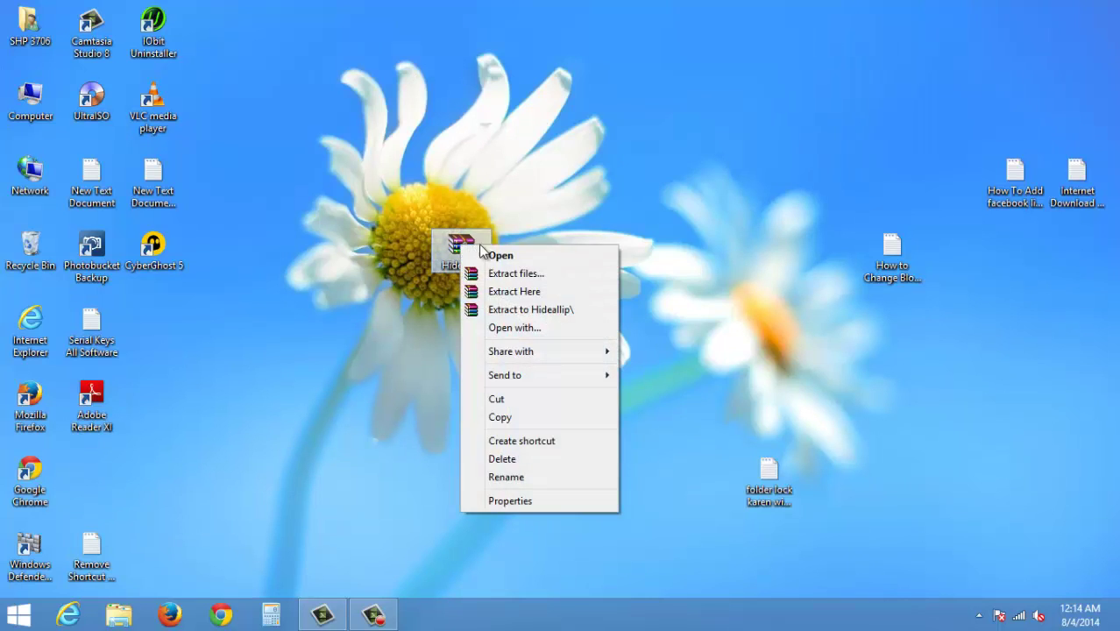
pyautogui.click(560, 309)
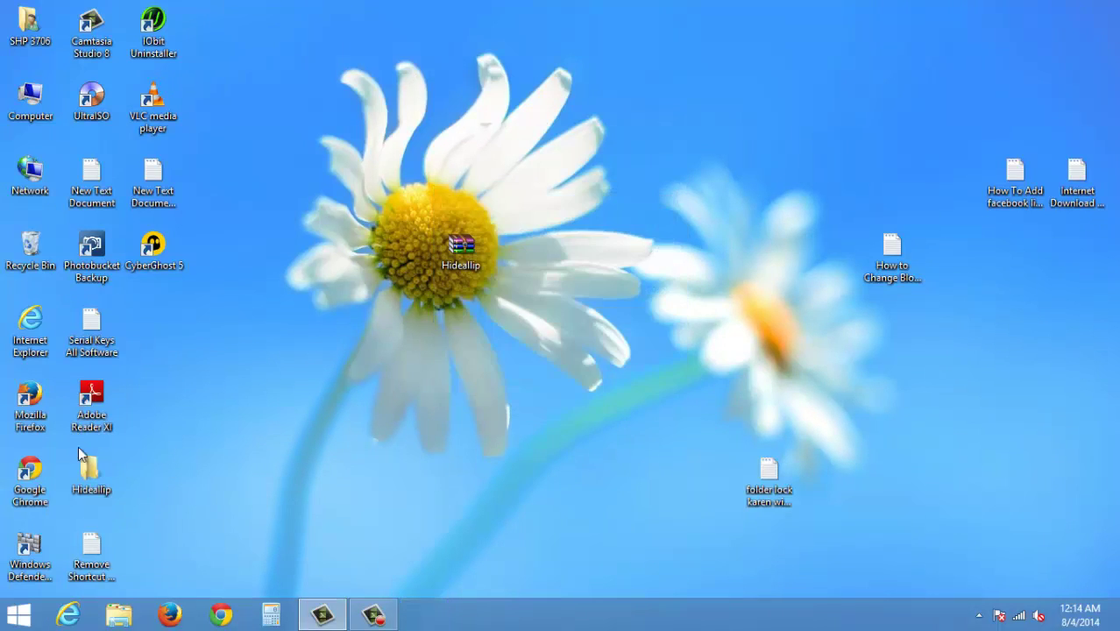
pyautogui.moveTo(91, 472); pyautogui.dragTo(600, 365)
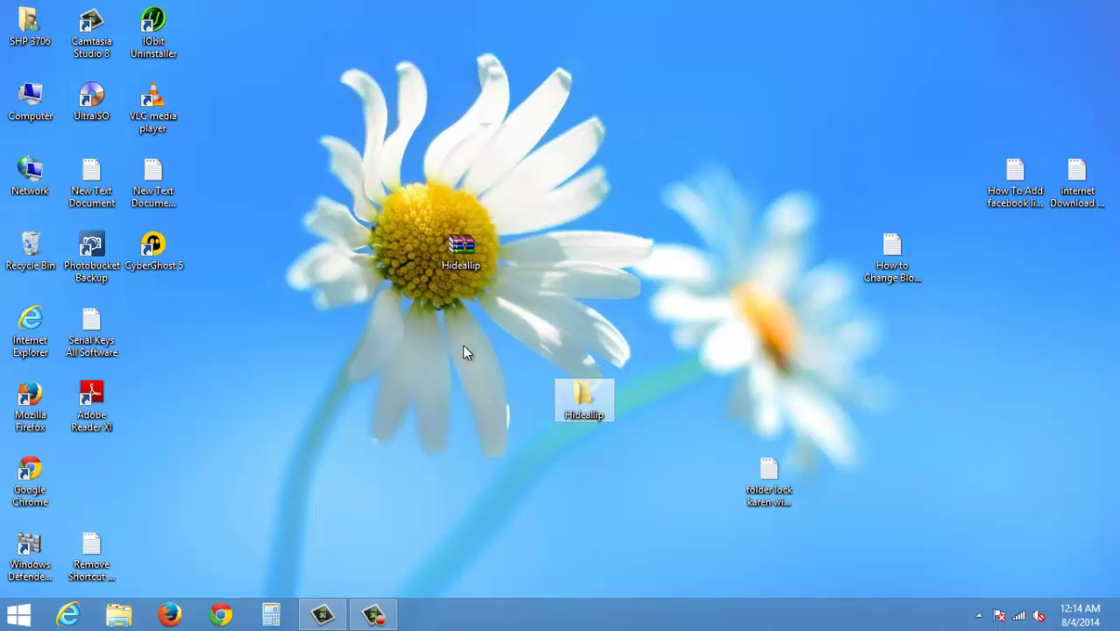
pyautogui.click(372, 614)
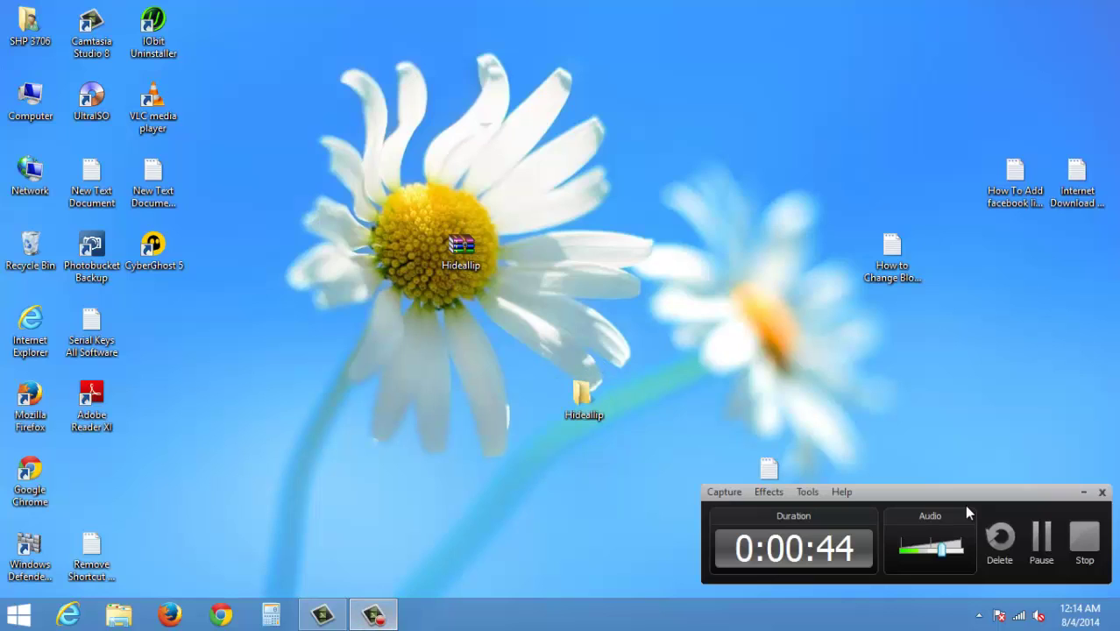
pyautogui.click(1047, 536)
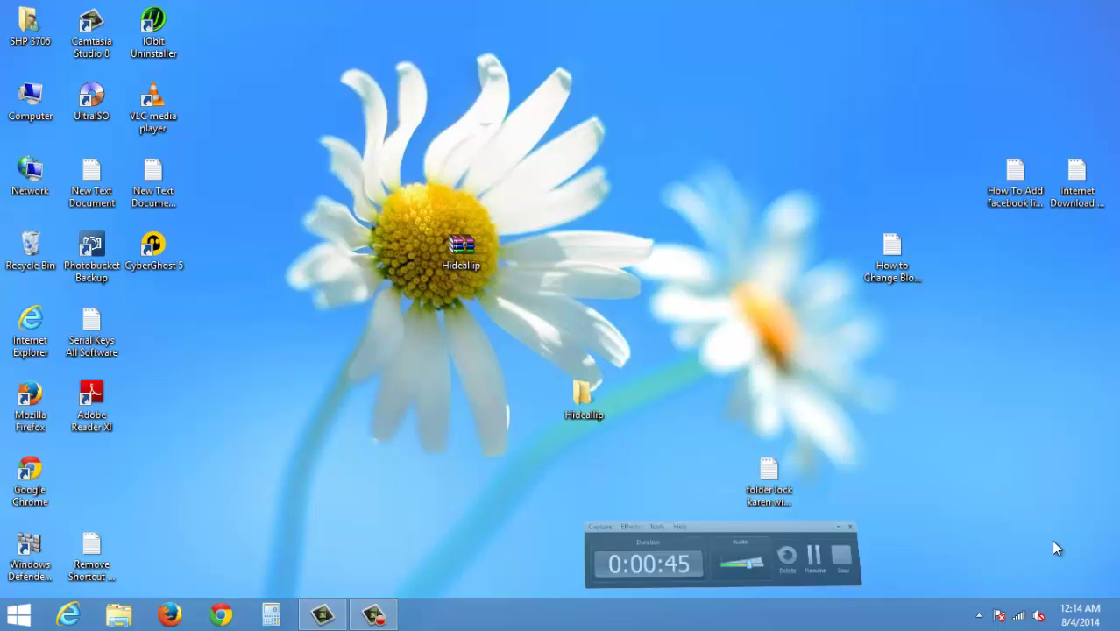
# Step: Open the extracted Hideallip folder and the Hideallip subfolder inside it
pyautogui.doubleClick(583, 405)
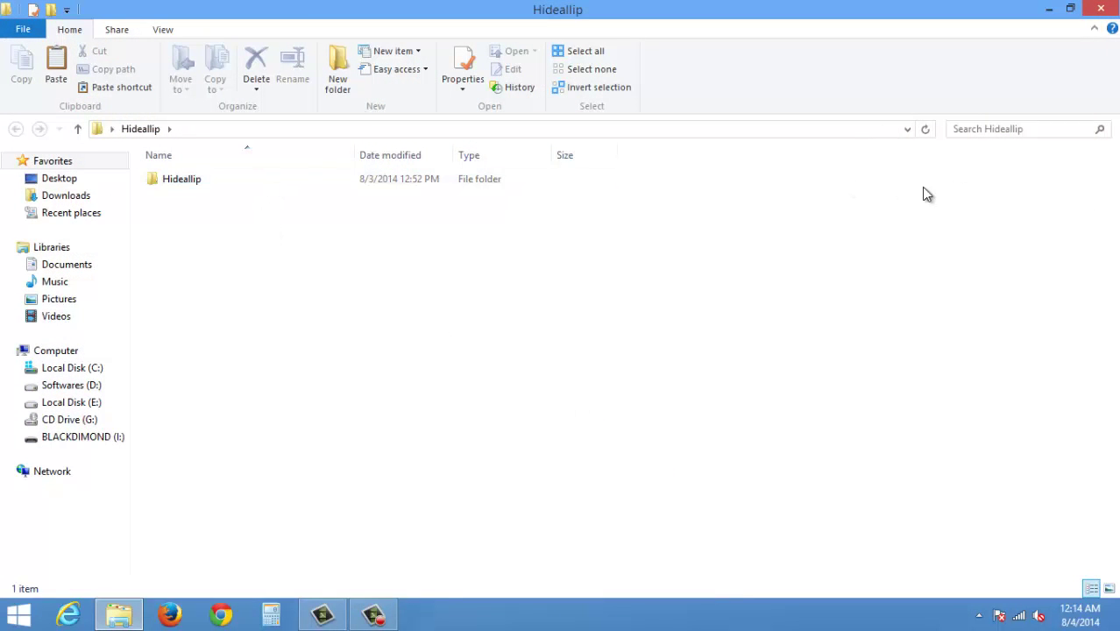
pyautogui.doubleClick(255, 181)
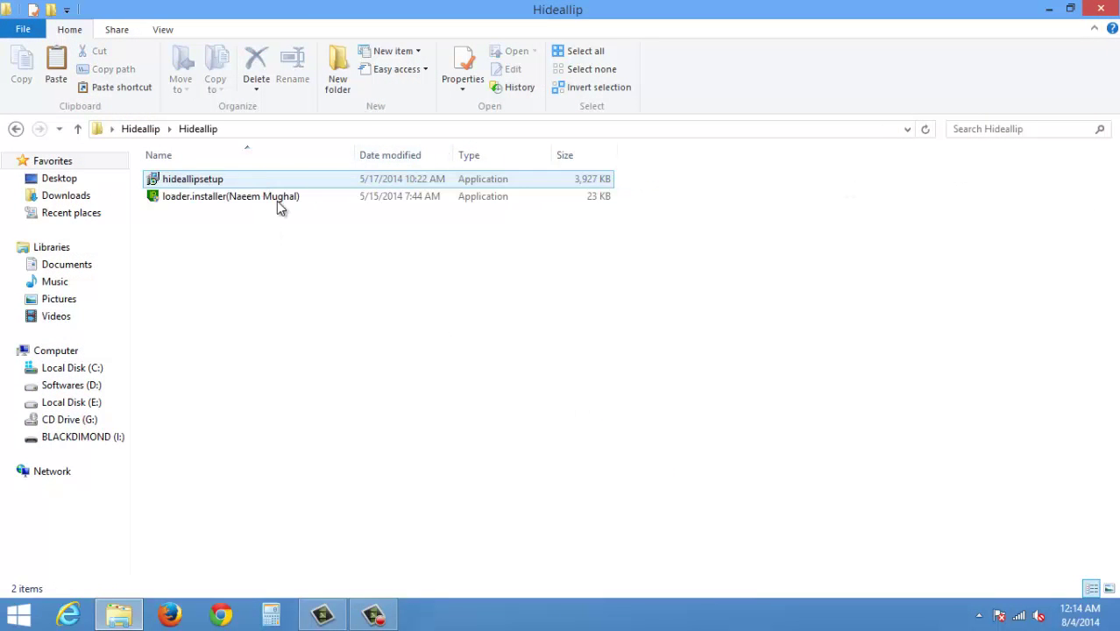
pyautogui.click(373, 615)
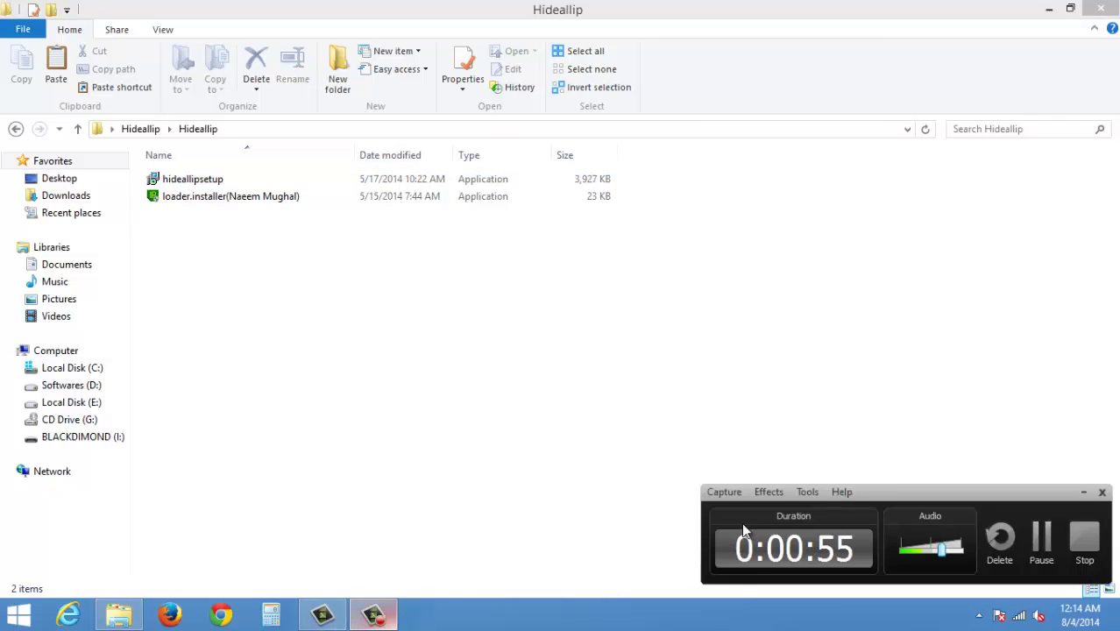
pyautogui.click(1040, 541)
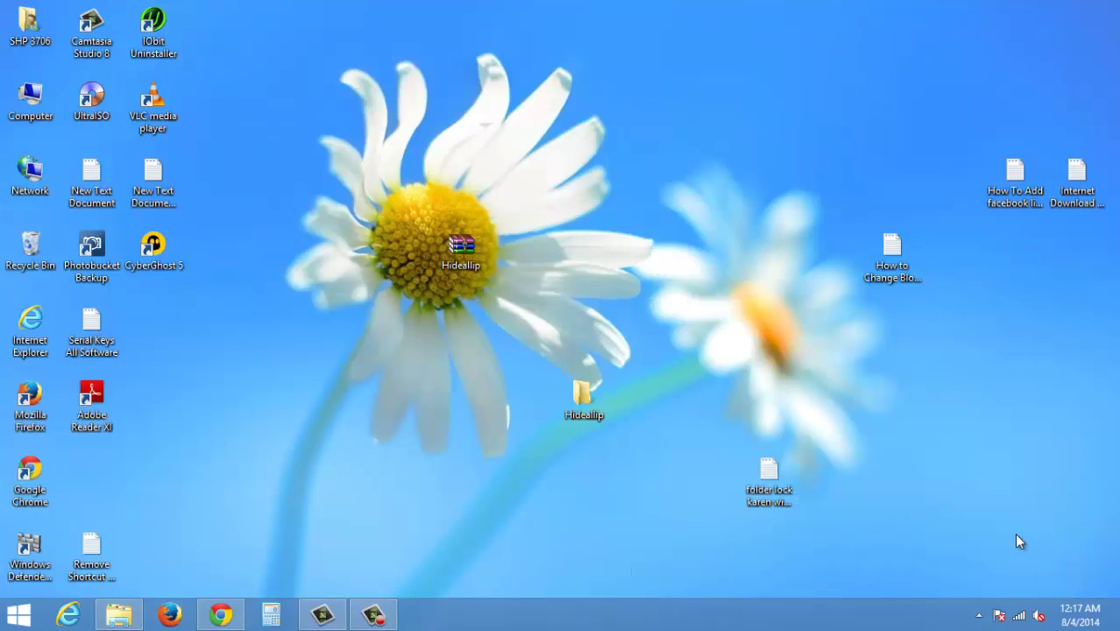
pyautogui.doubleClick(596, 401)
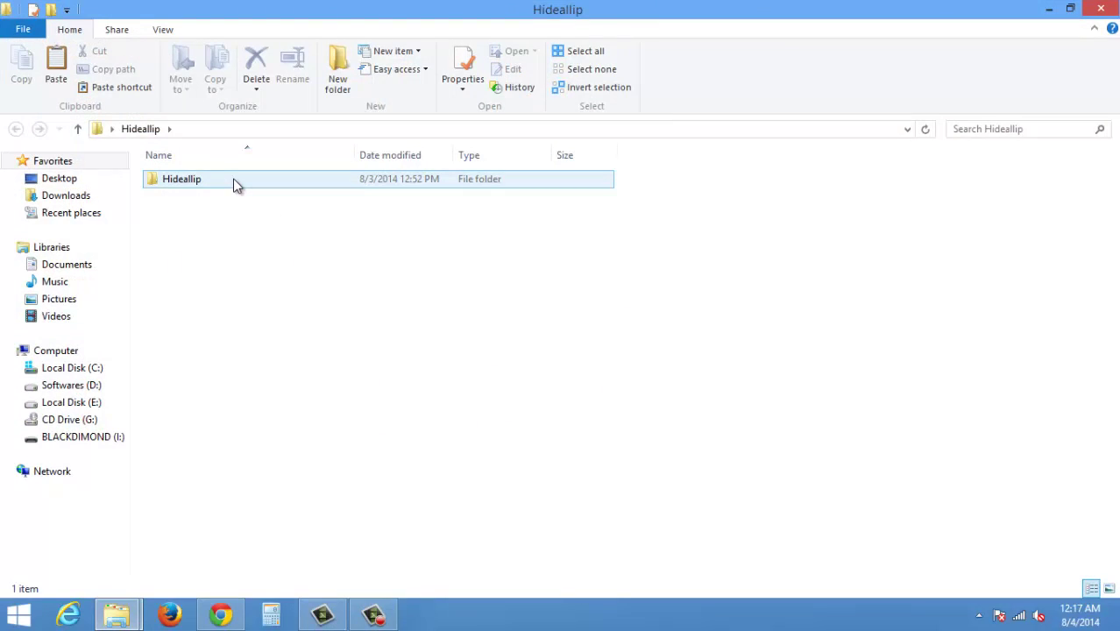
pyautogui.doubleClick(233, 178)
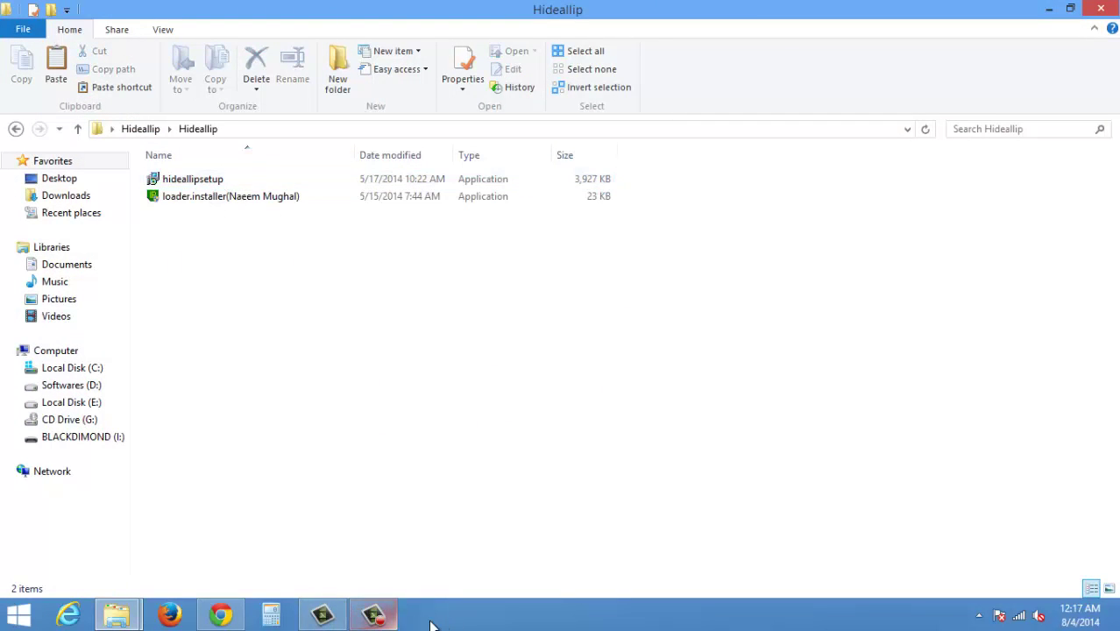
pyautogui.click(373, 614)
pyautogui.click(1041, 539)
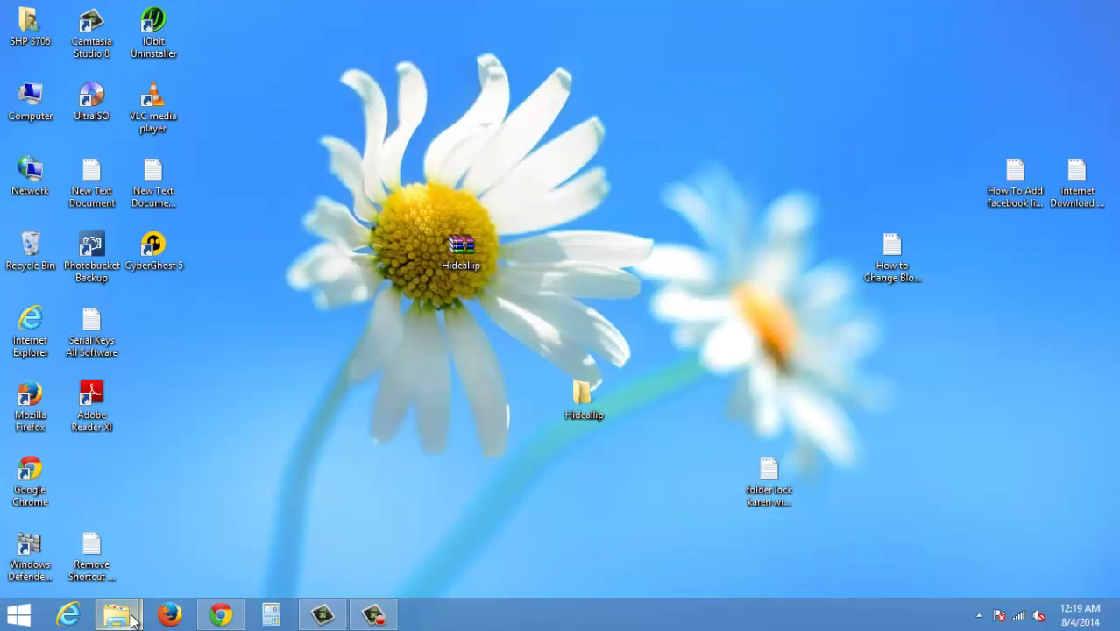
pyautogui.moveTo(116, 614)
pyautogui.click(229, 526)
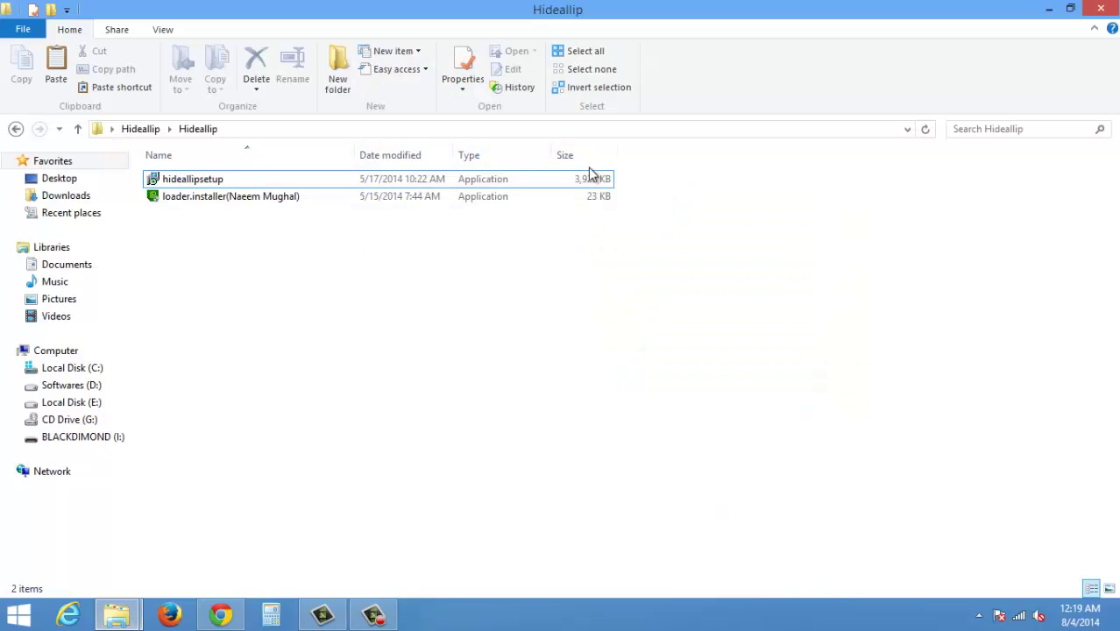
pyautogui.click(1098, 11)
# Step: Run the hideallipsetup application from the inner Hideallip folder and allow it through the security warning
pyautogui.click(116, 615)
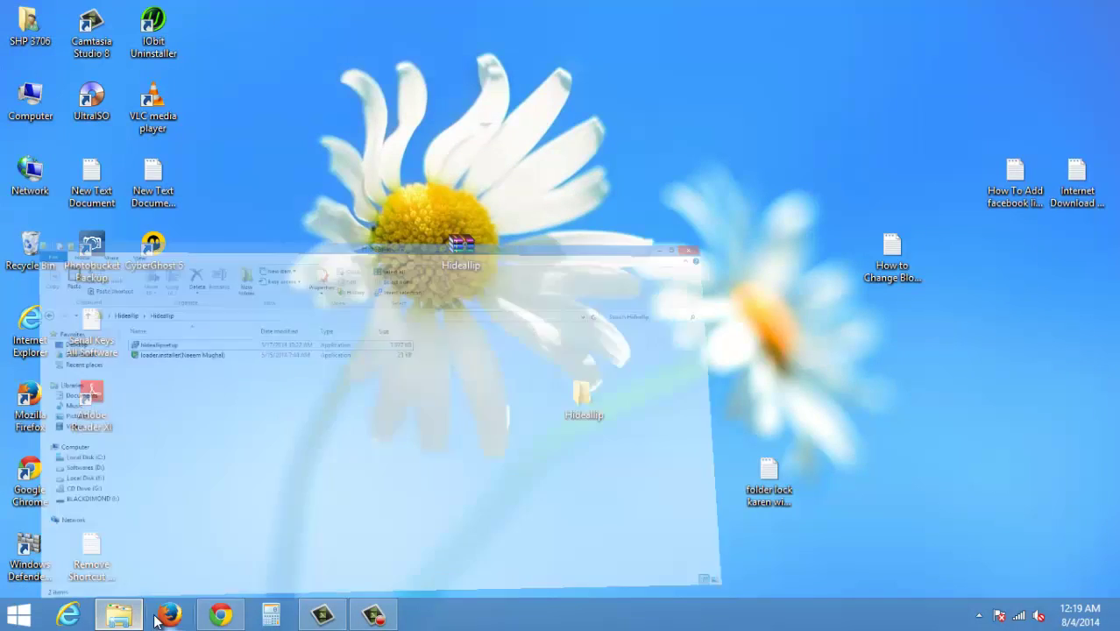
pyautogui.click(158, 178)
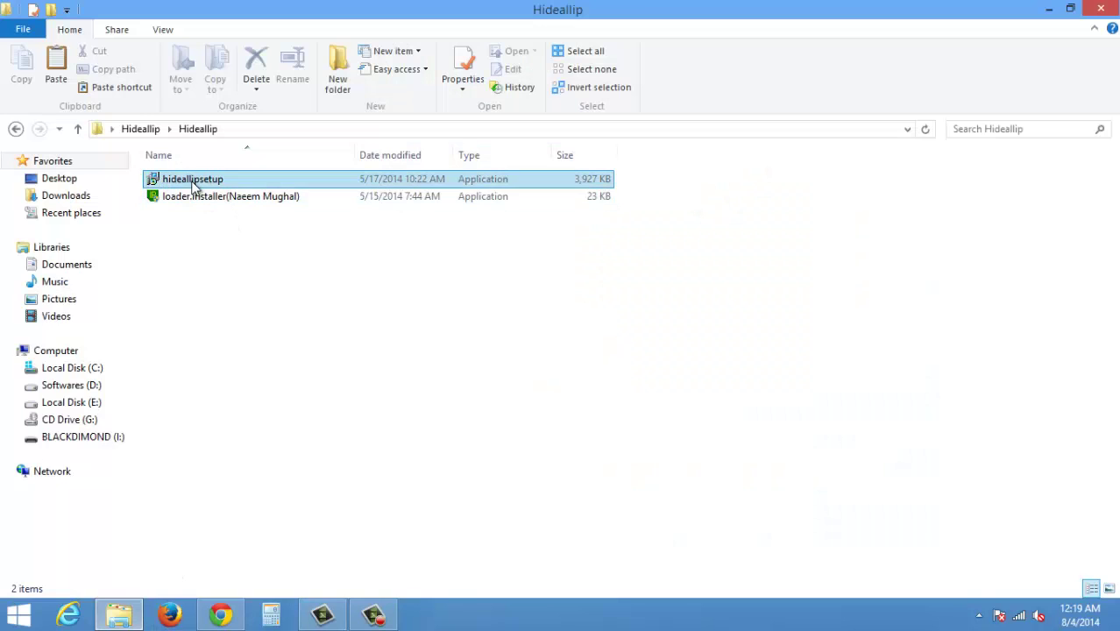
pyautogui.doubleClick(195, 180)
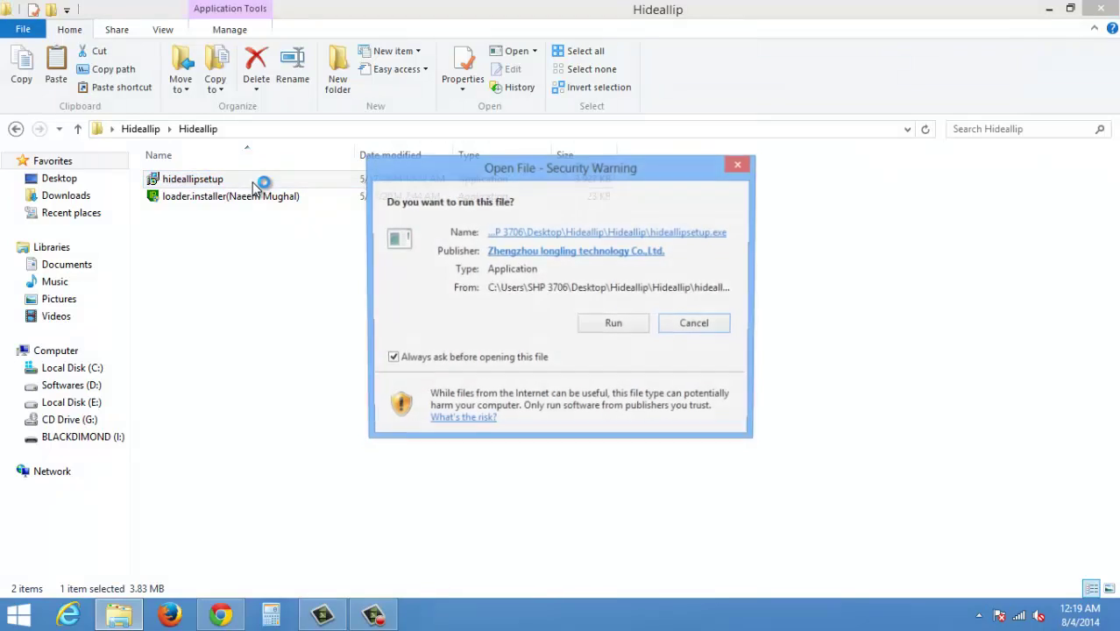
pyautogui.click(611, 326)
pyautogui.click(608, 326)
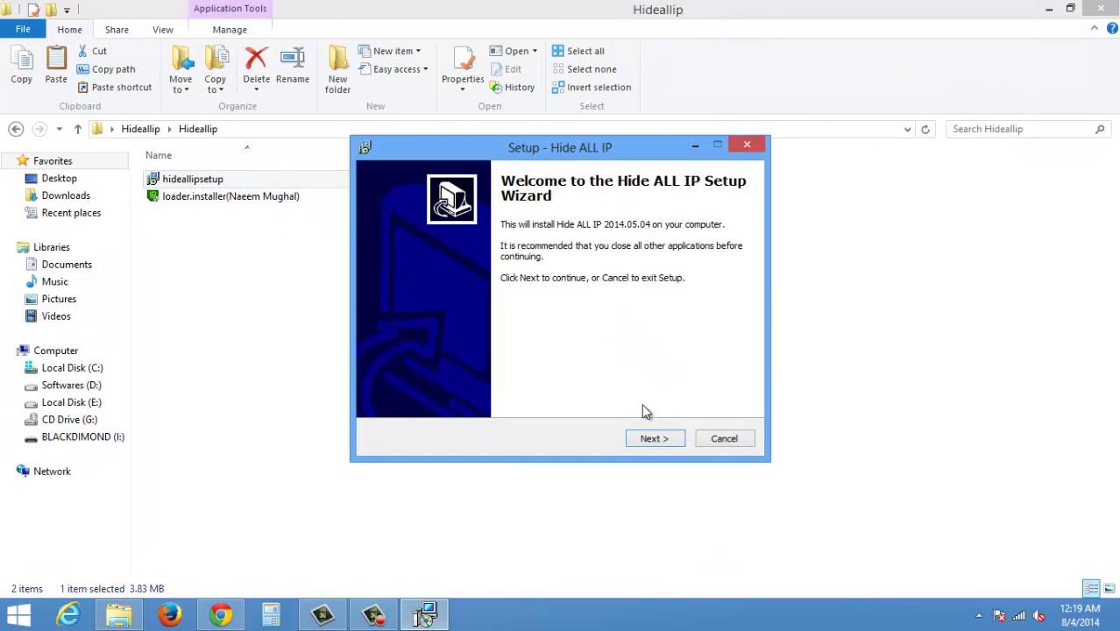
# Step: Install Hide ALL IP with the default setup options and finish the wizard without launching the program
pyautogui.click(654, 439)
pyautogui.click(655, 439)
pyautogui.click(655, 439)
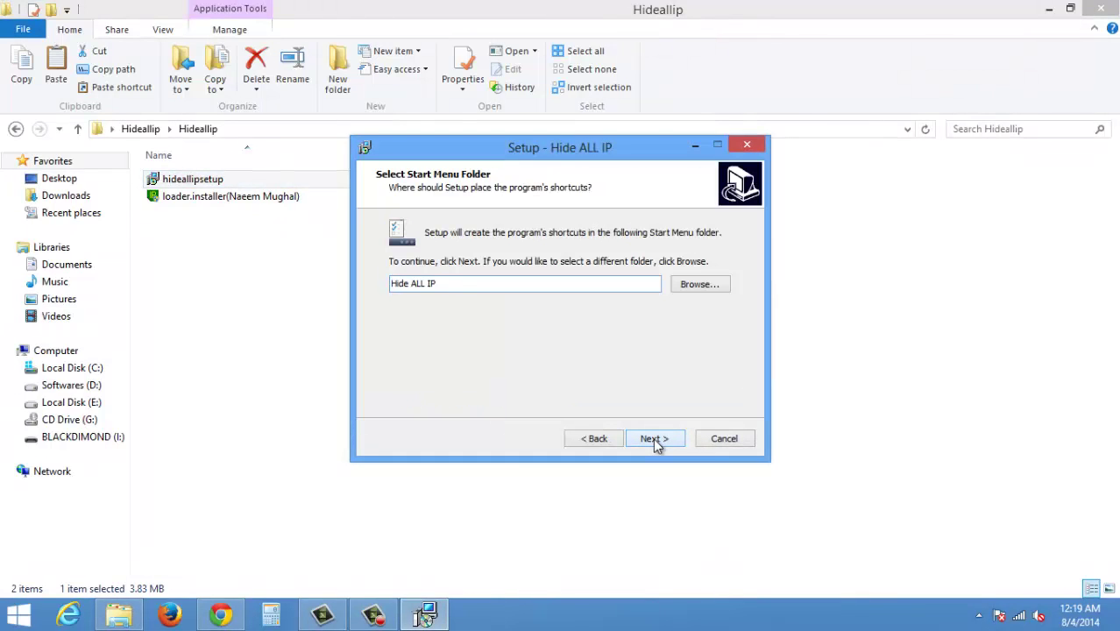
pyautogui.click(653, 439)
pyautogui.click(654, 439)
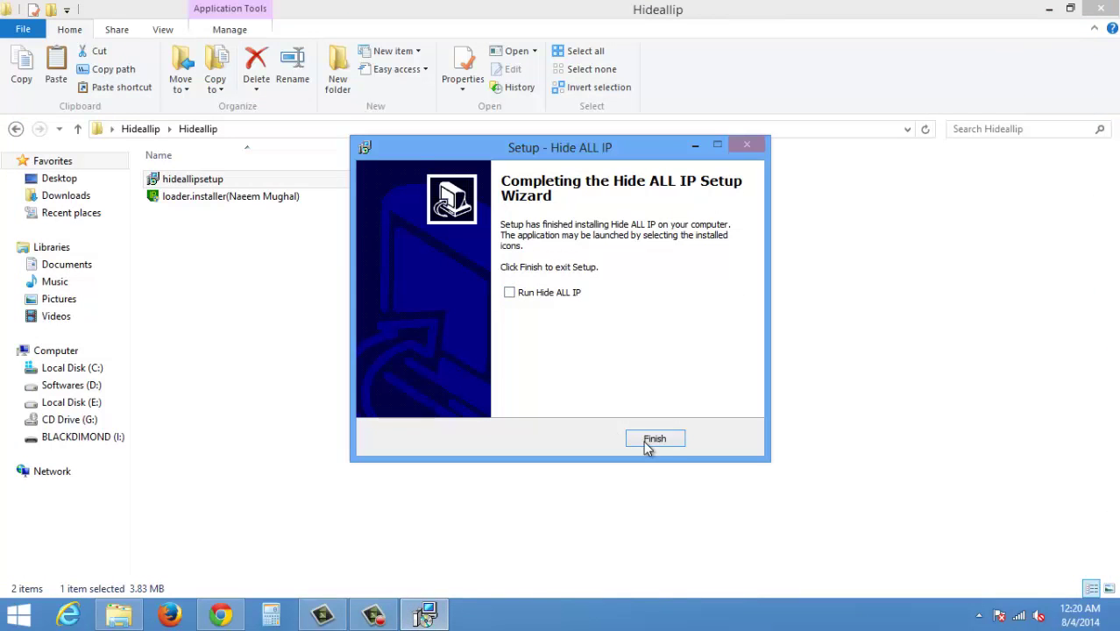
pyautogui.click(647, 442)
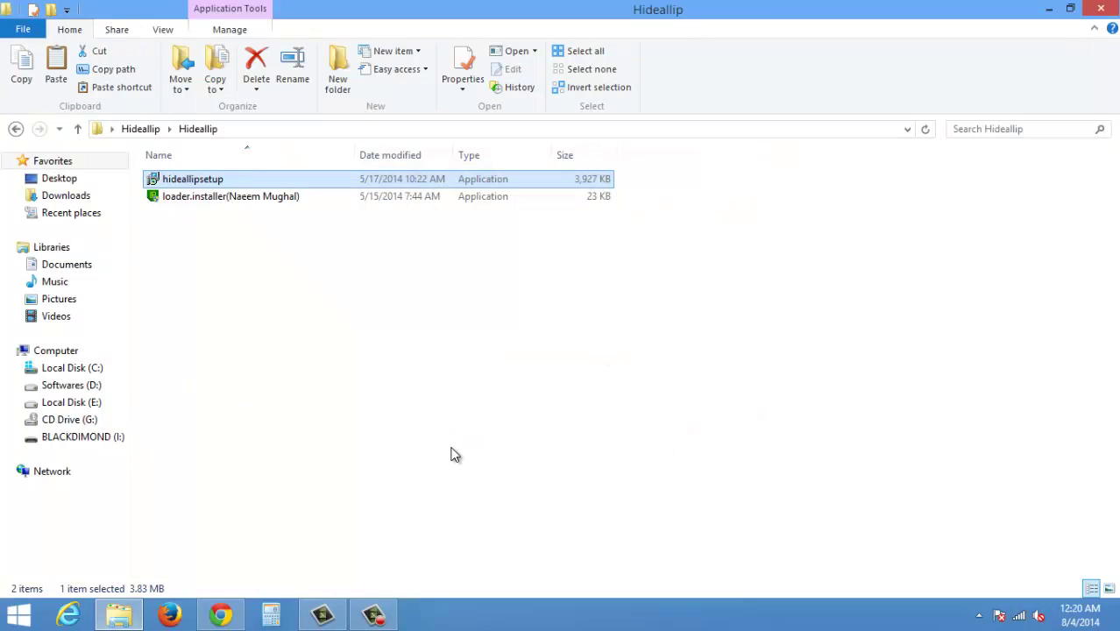
# Step: Open the Hide ALL IP installation folder in Program Files on Local Disk (C:)
pyautogui.click(119, 614)
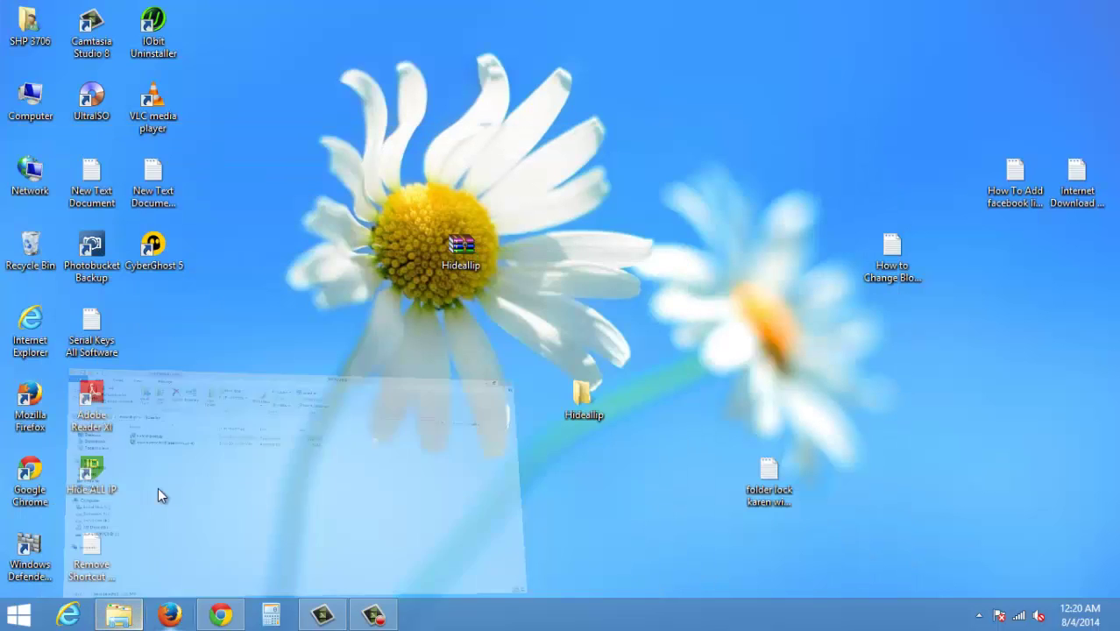
pyautogui.doubleClick(30, 98)
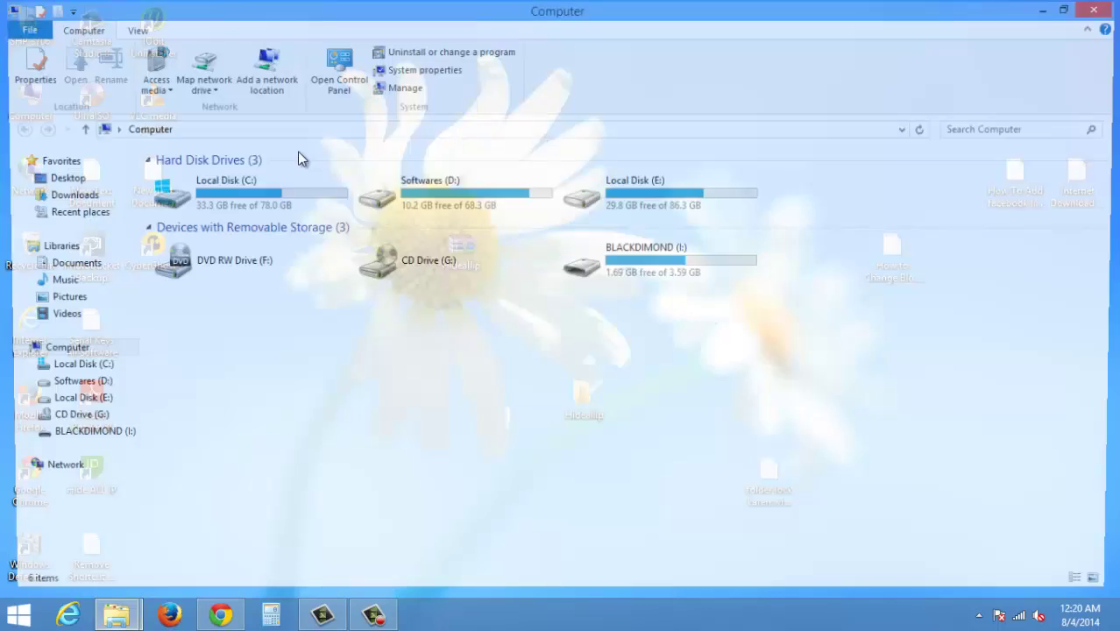
pyautogui.click(210, 194)
pyautogui.doubleClick(210, 192)
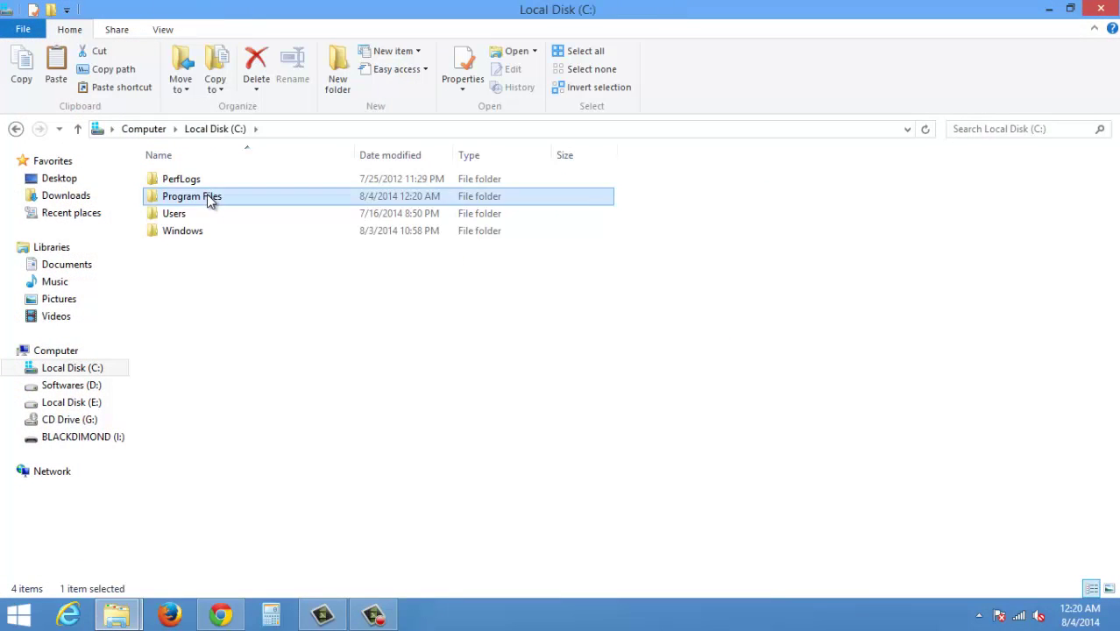
pyautogui.doubleClick(208, 195)
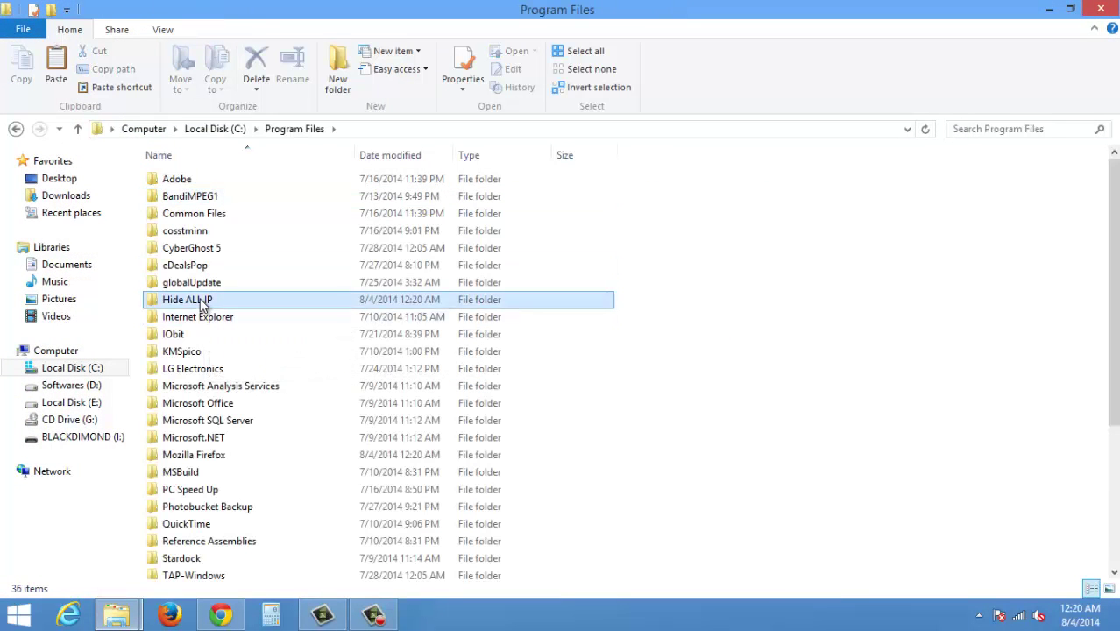
pyautogui.doubleClick(203, 298)
# Step: Delete the AutoUpgrade application from the Hide ALL IP installation folder and approve the deletion
pyautogui.click(220, 179)
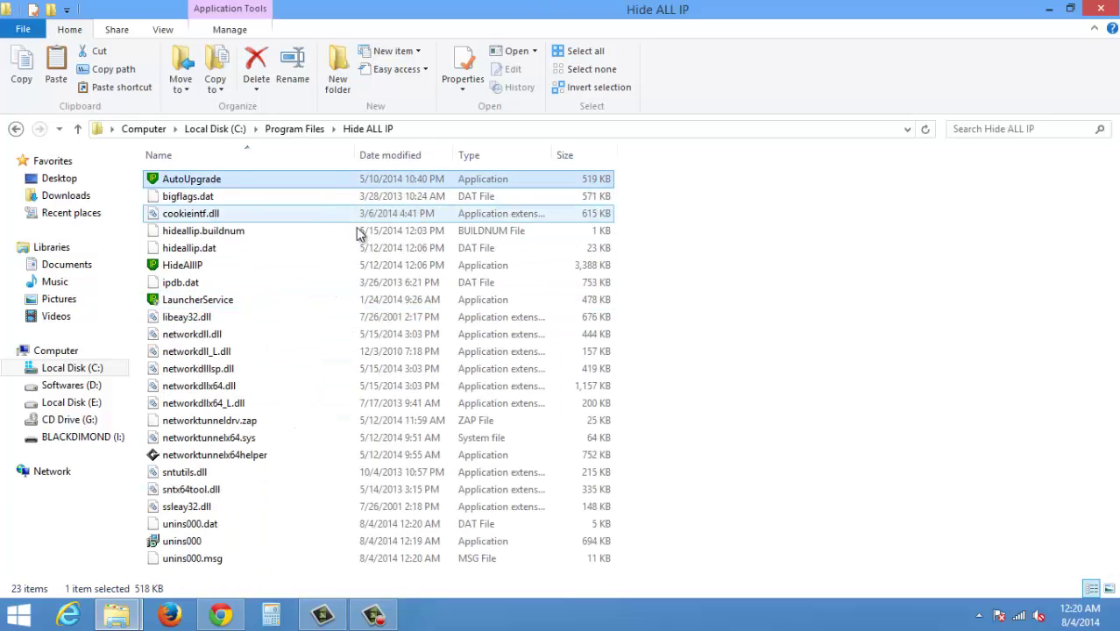
pyautogui.rightClick(169, 180)
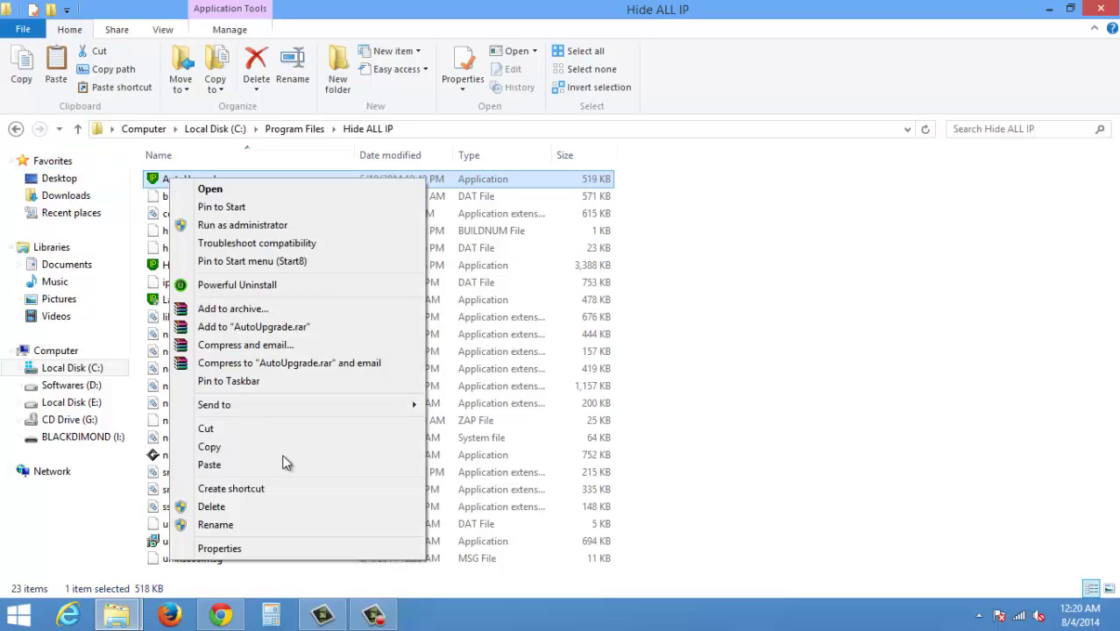
pyautogui.click(252, 507)
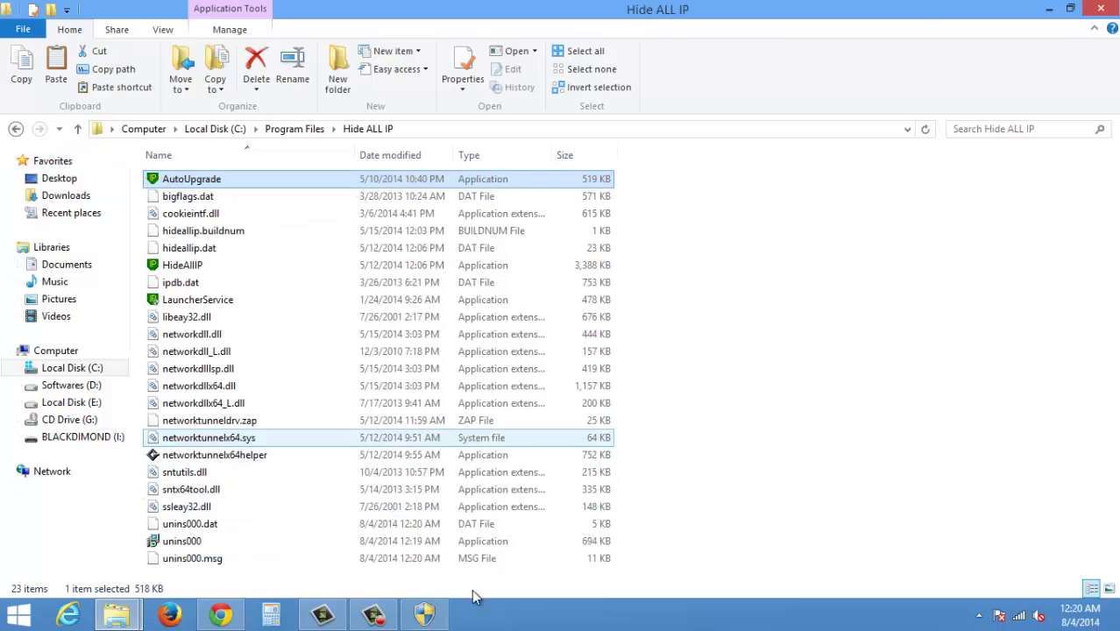
pyautogui.click(613, 360)
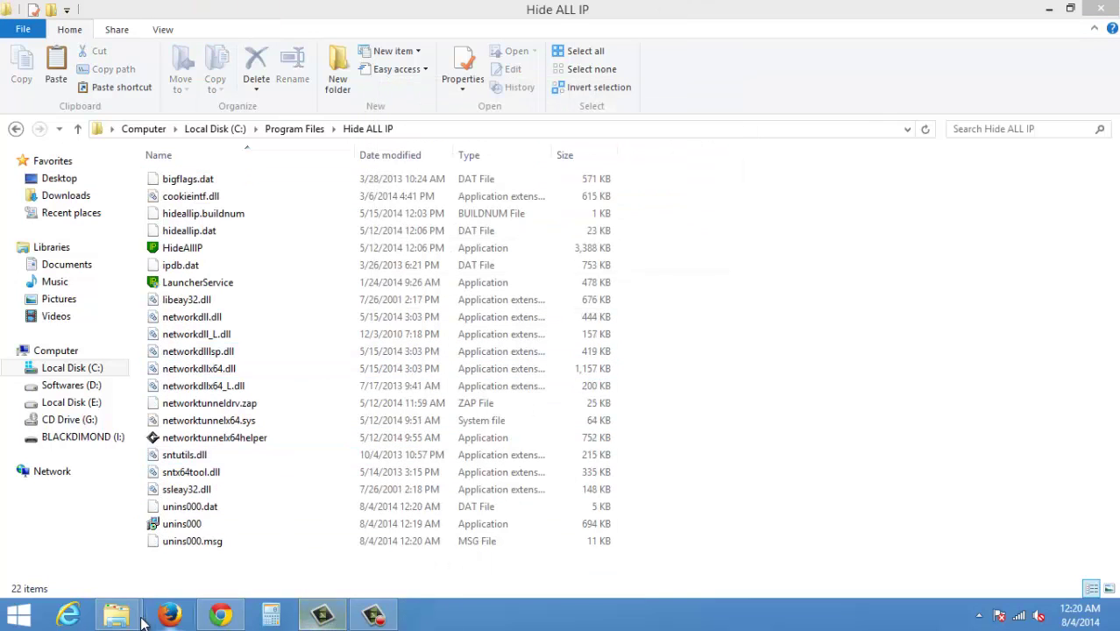
# Step: Copy the loader.installer application from the extracted Hideallip folder into the Hide ALL IP installation folder, granting administrator permission
pyautogui.moveTo(143, 619)
pyautogui.click(100, 521)
pyautogui.rightClick(293, 196)
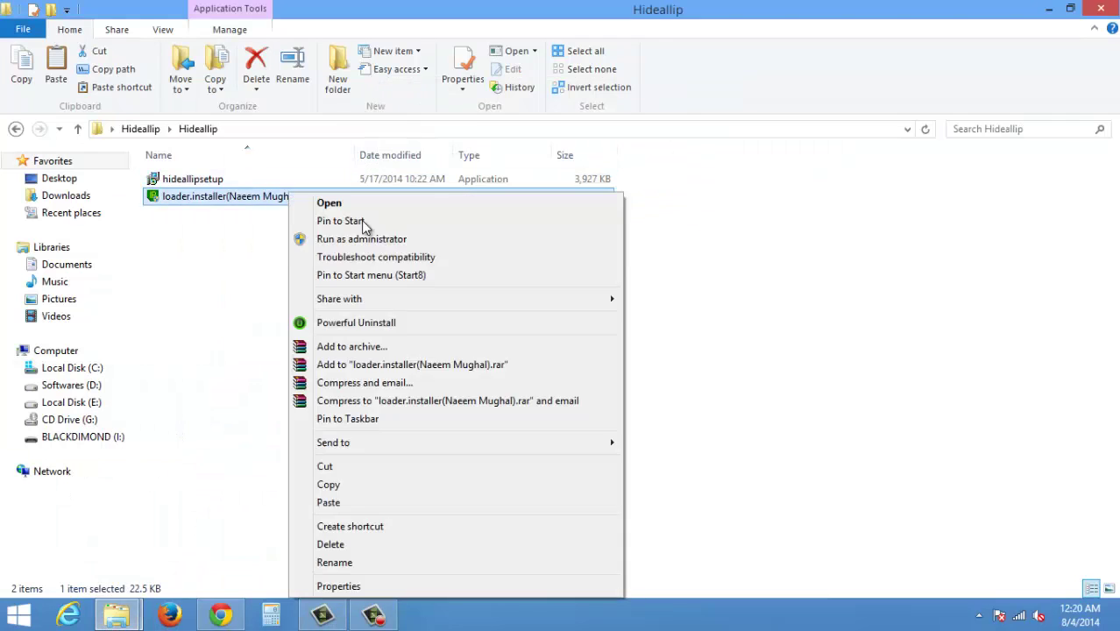
pyautogui.click(351, 484)
pyautogui.moveTo(123, 616)
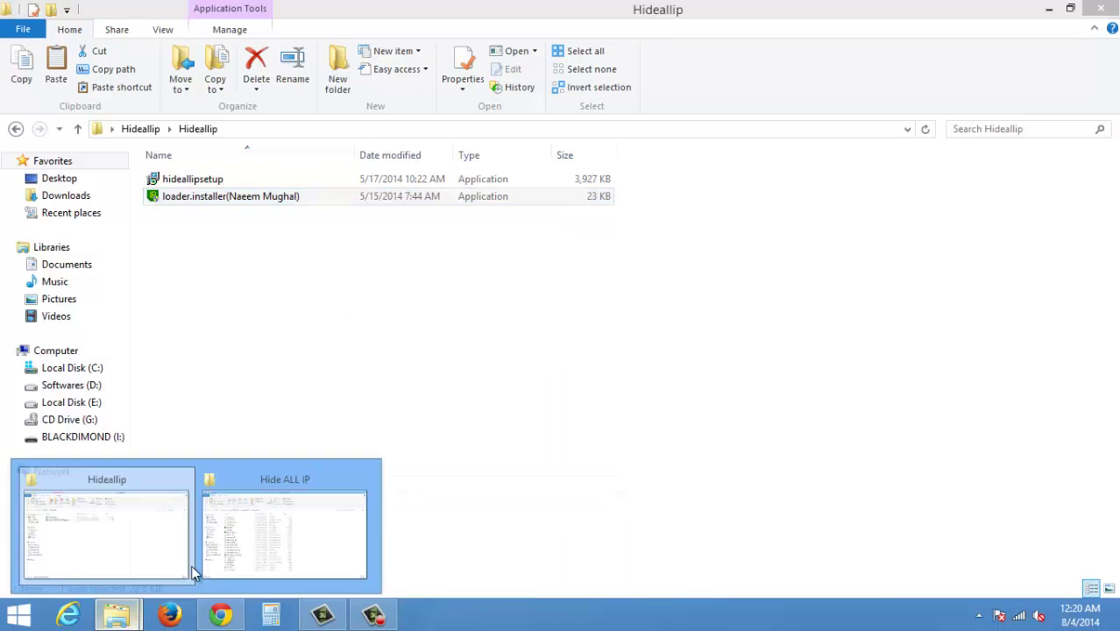
pyautogui.click(263, 535)
pyautogui.rightClick(863, 306)
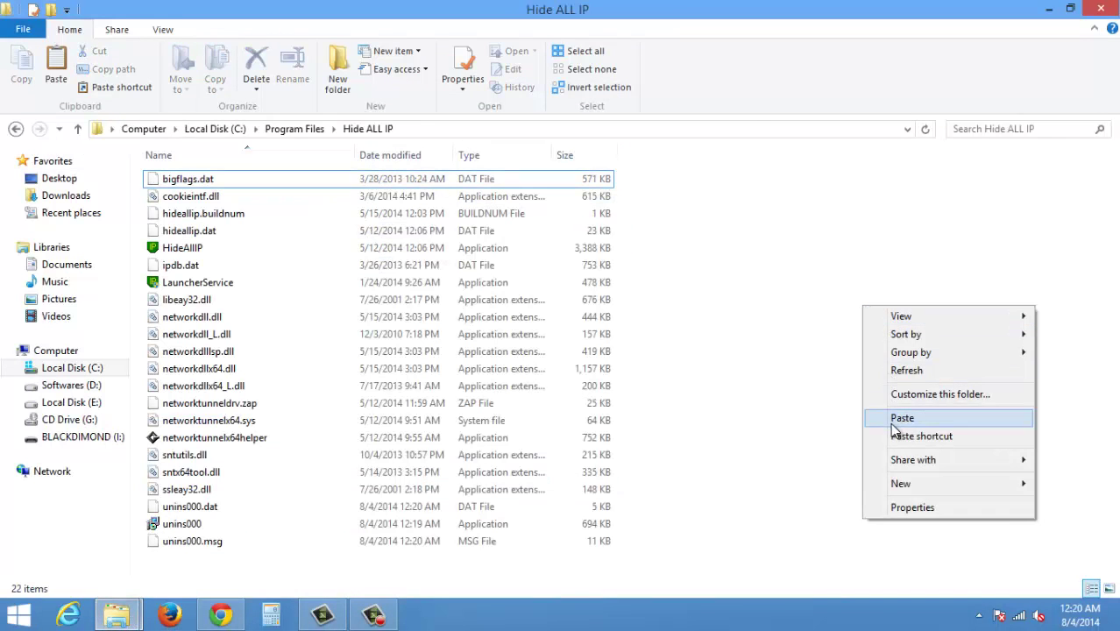
pyautogui.click(902, 419)
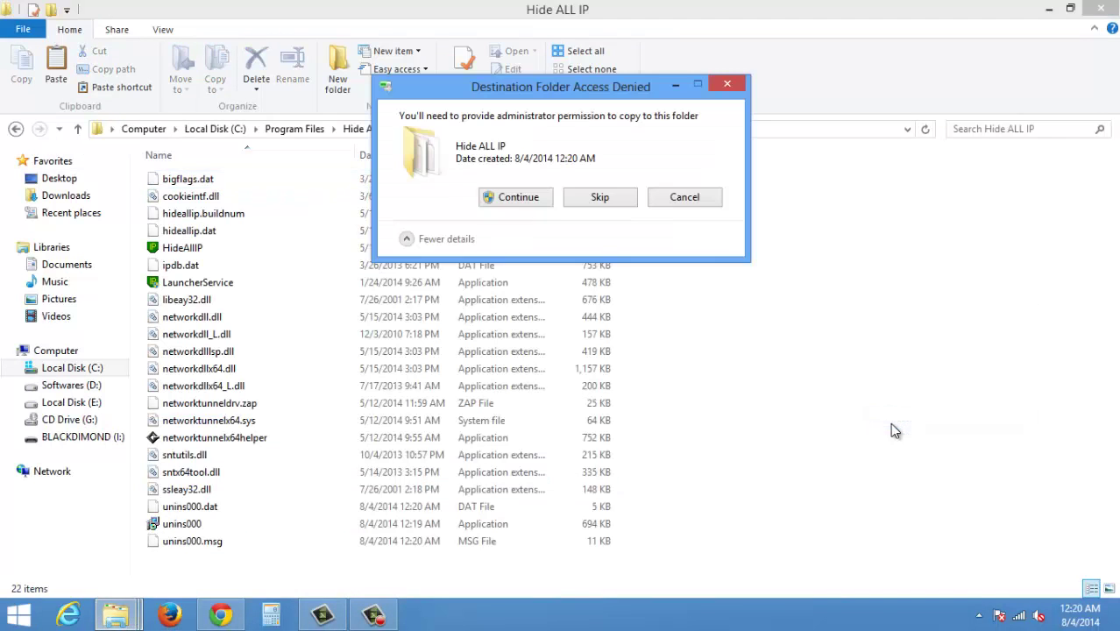
pyautogui.click(518, 197)
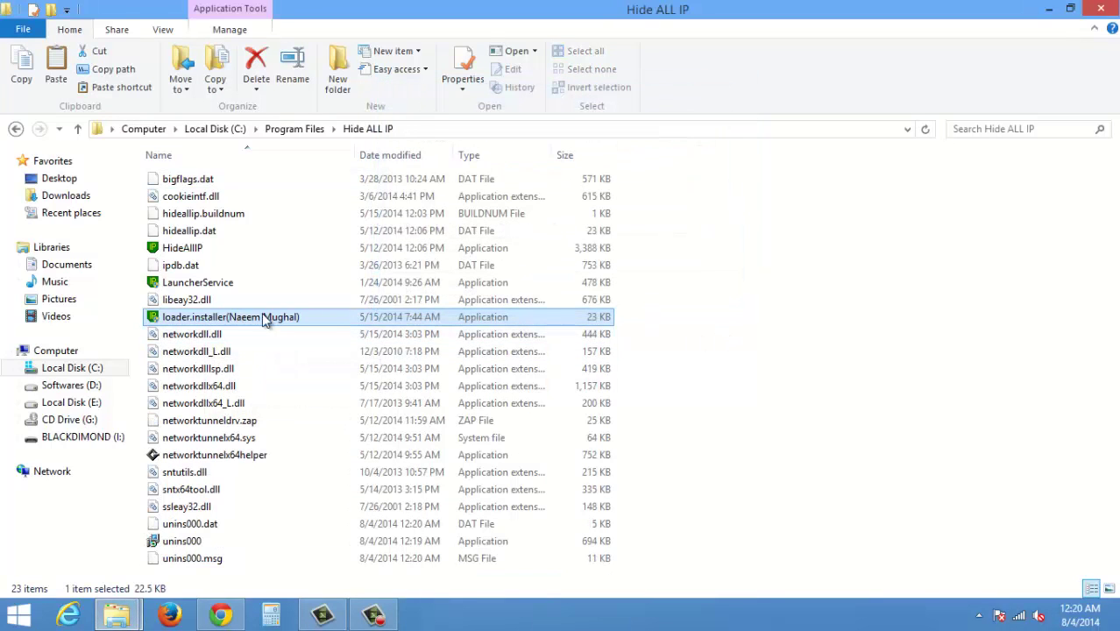
# Step: Run the copied loader.installer application and confirm installing the loader
pyautogui.doubleClick(265, 320)
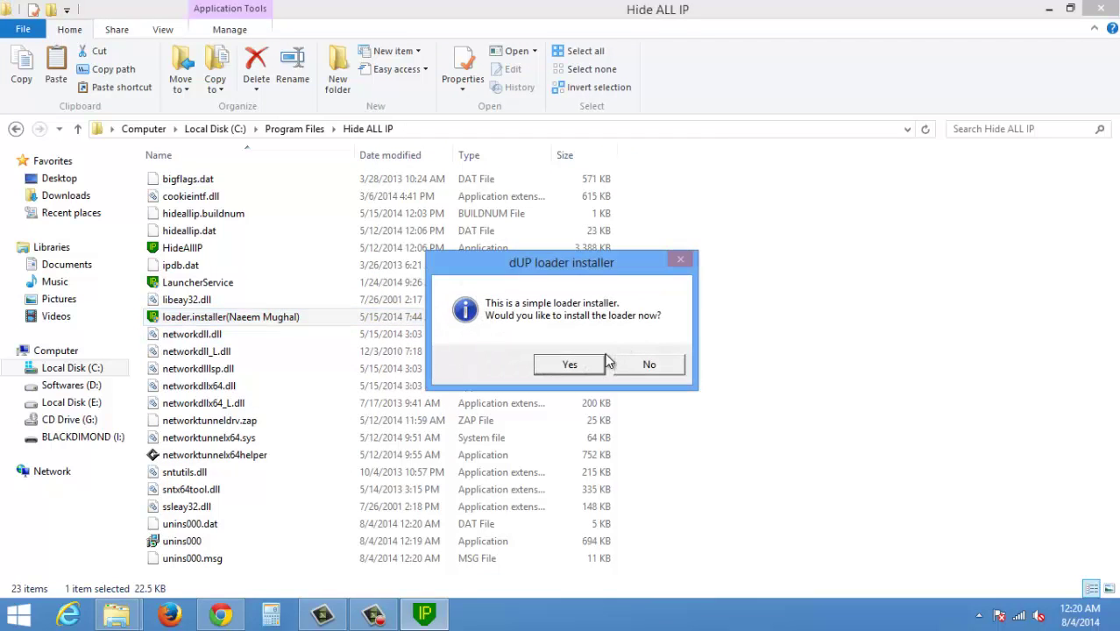
pyautogui.click(569, 364)
pyautogui.click(614, 364)
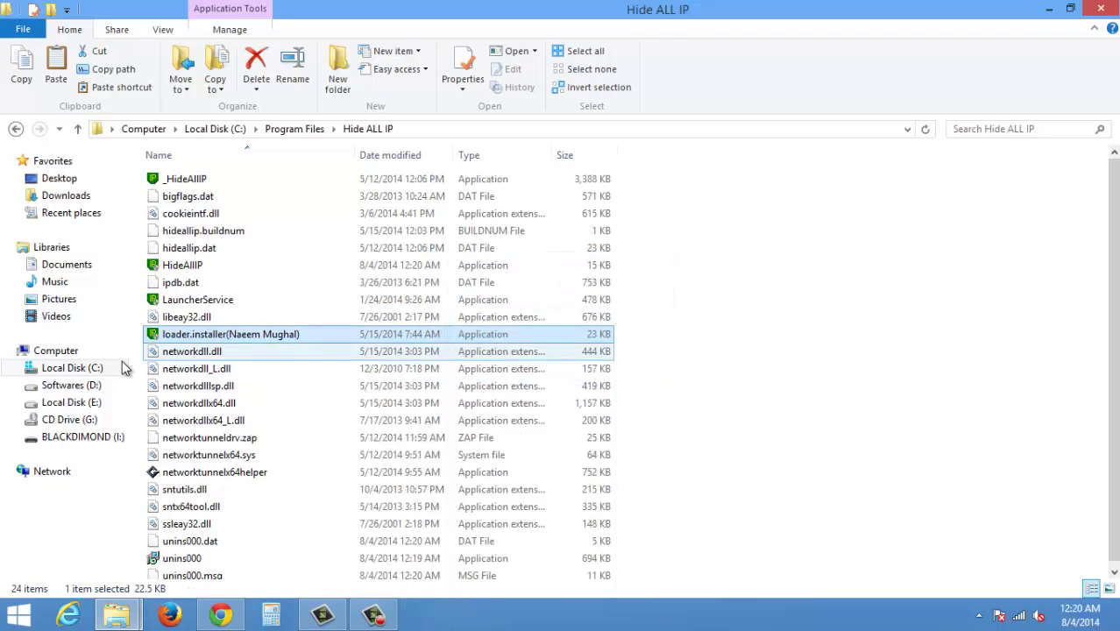
# Step: Dismiss the Hide ALL IP installation folder and the extracted Hideallip folder to return to the desktop
pyautogui.click(251, 277)
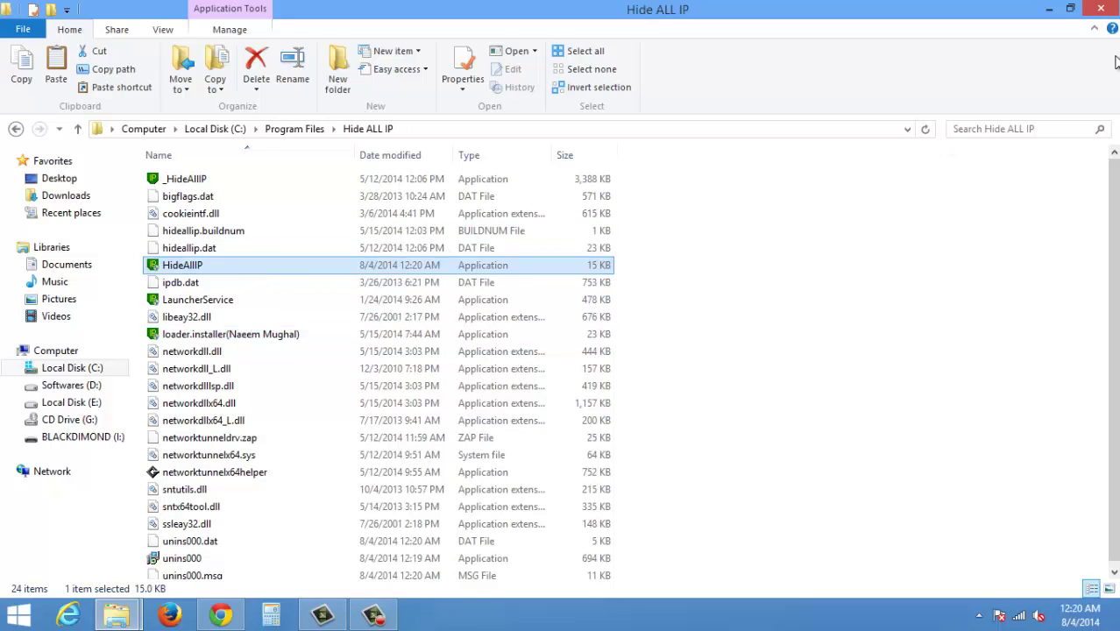
pyautogui.click(1051, 18)
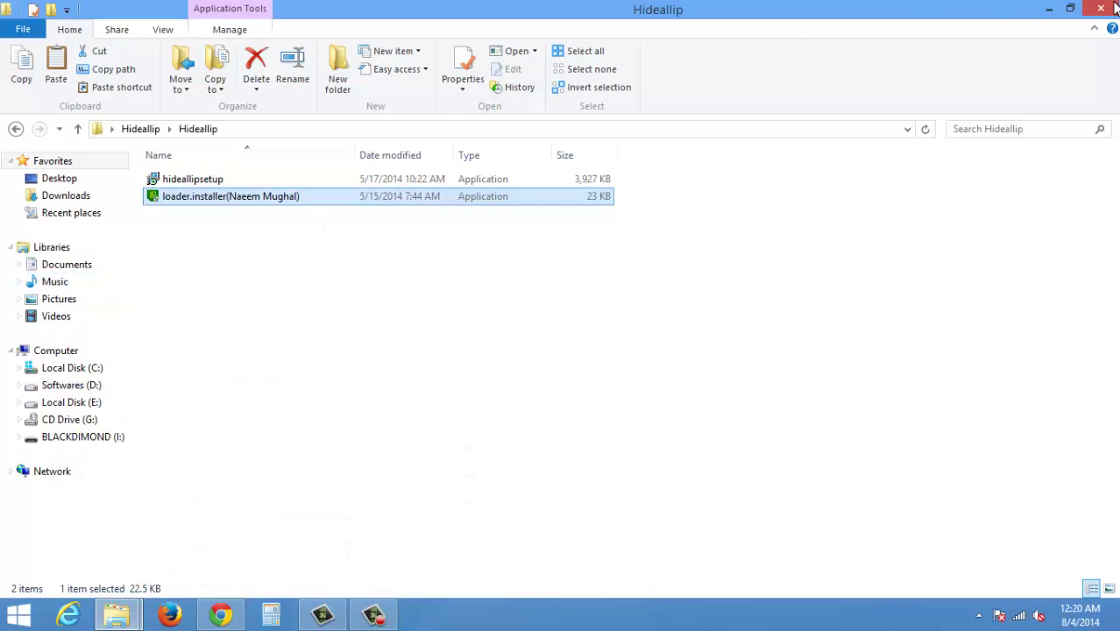
pyautogui.click(1115, 7)
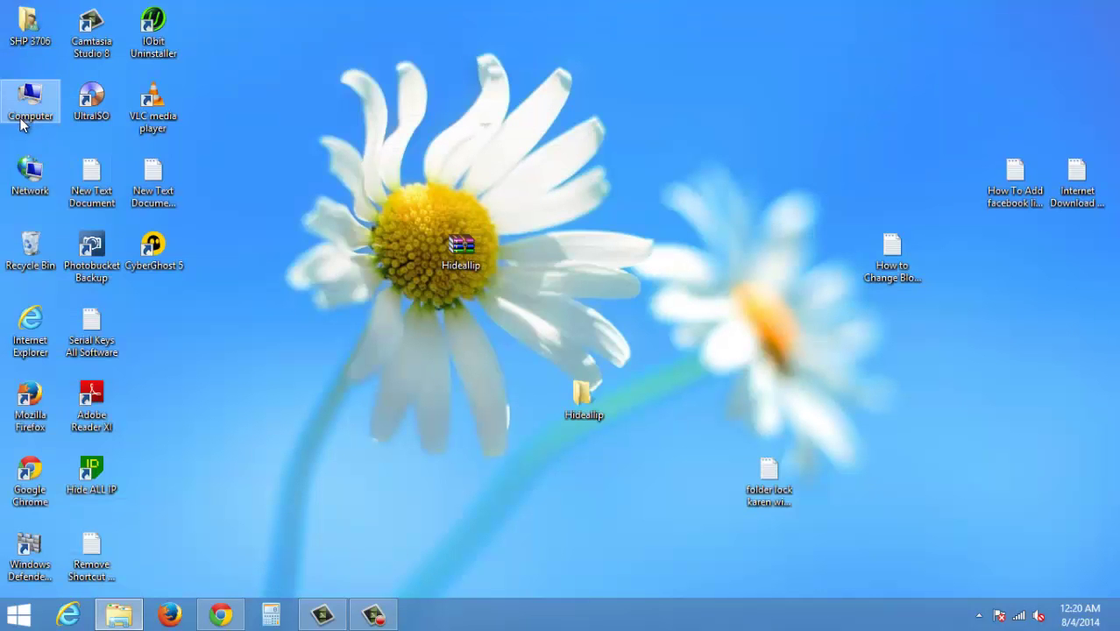
# Step: Launch Hide ALL IP from the desktop, ignore the offered 2024 update version prompt and dismiss the missing-file warning
pyautogui.click(85, 474)
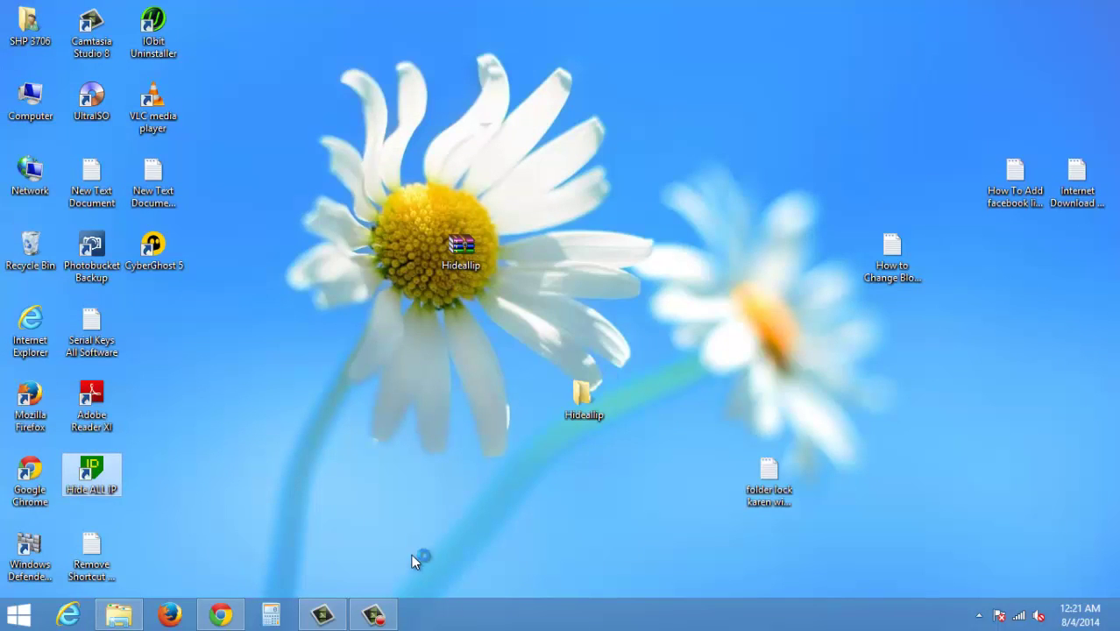
pyautogui.click(373, 614)
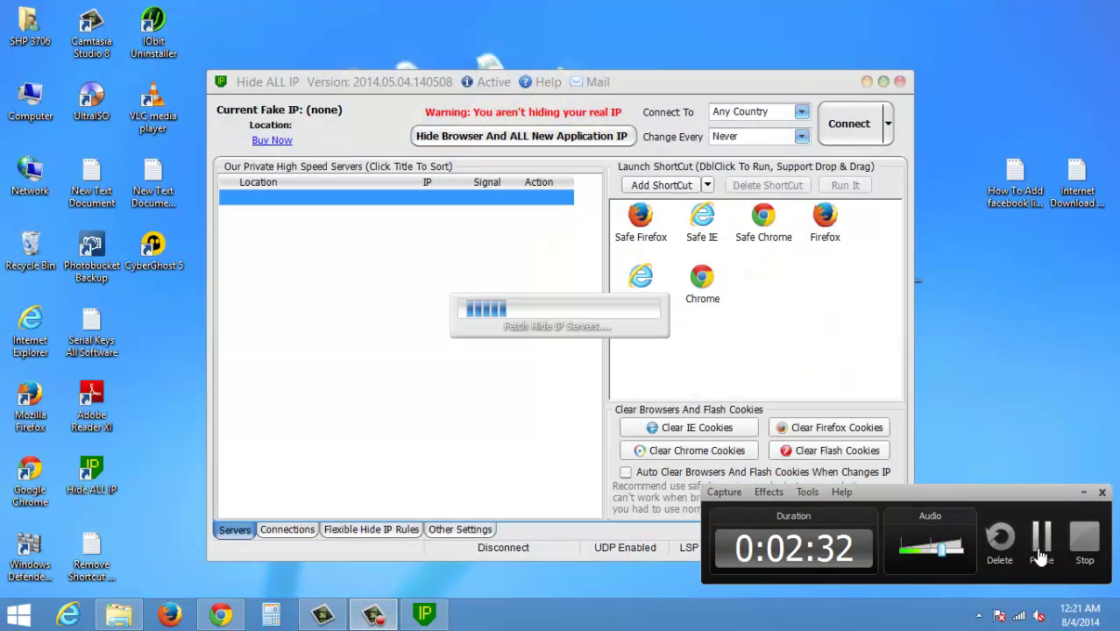
pyautogui.click(1041, 537)
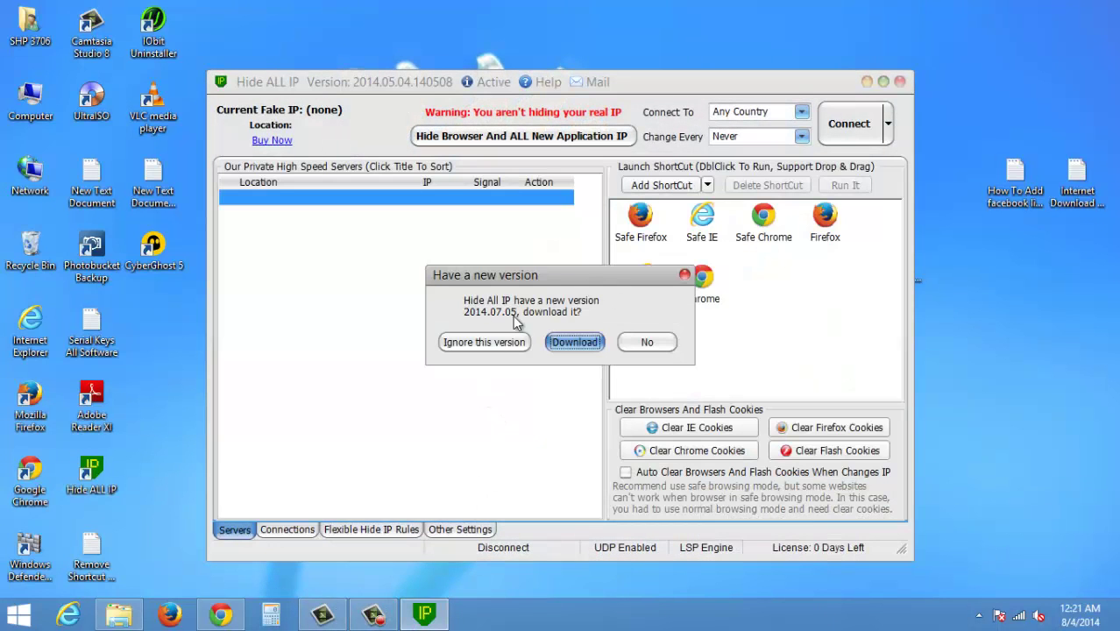
pyautogui.click(488, 341)
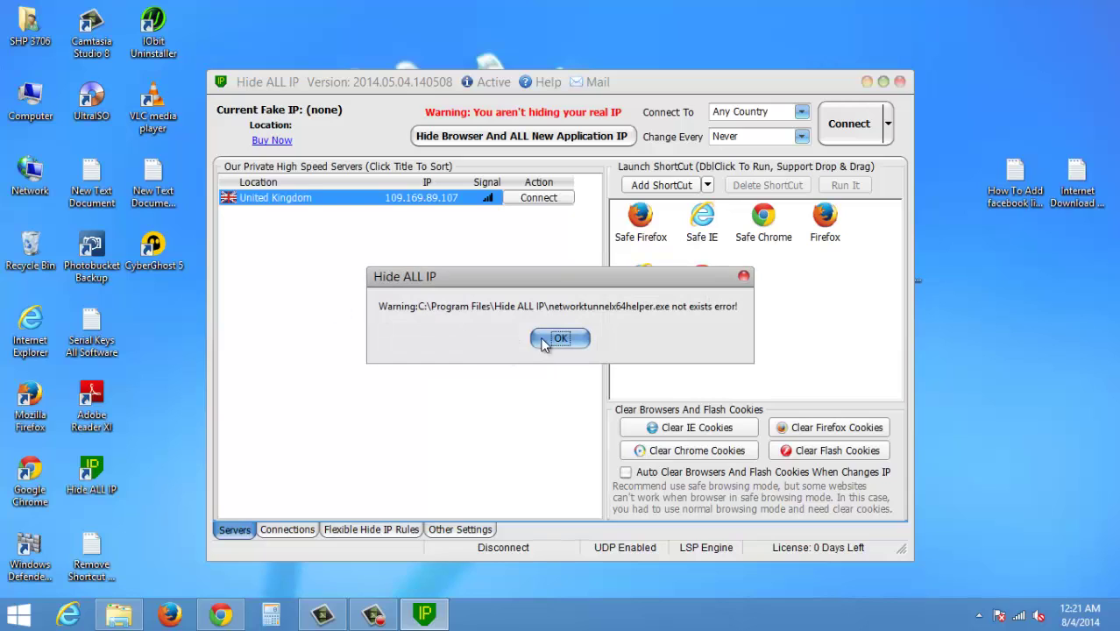
pyautogui.click(545, 342)
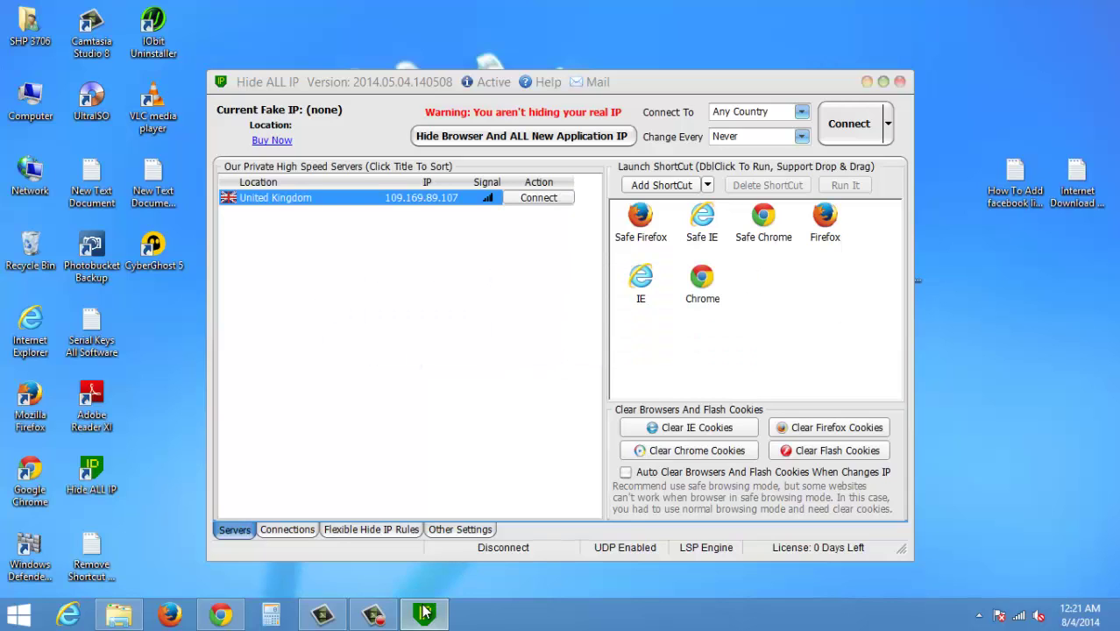
pyautogui.click(373, 614)
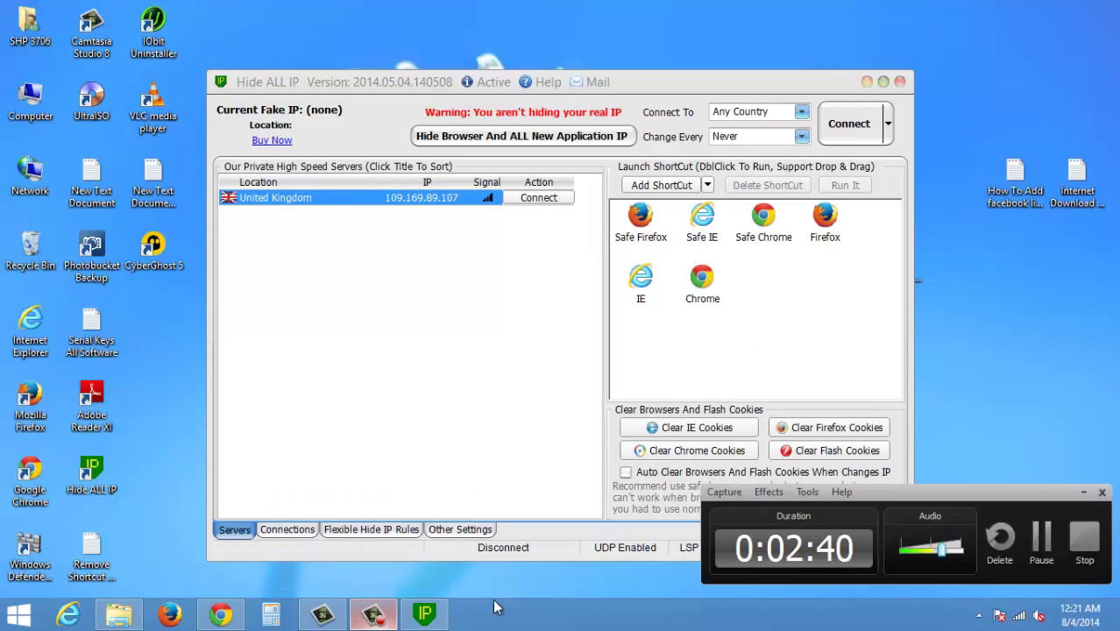
pyautogui.click(424, 614)
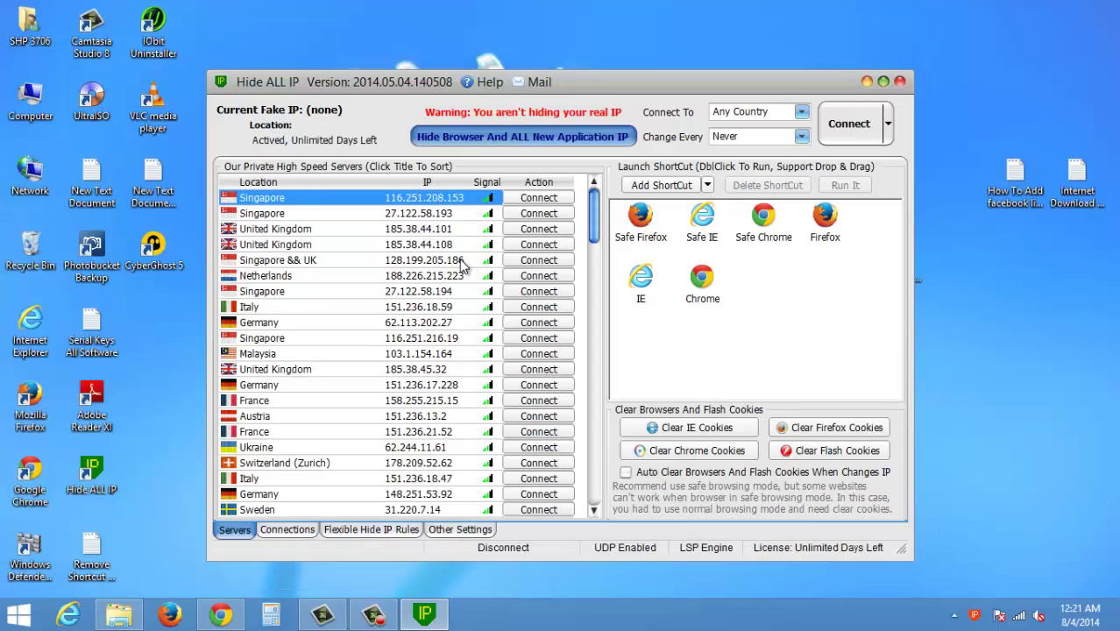
# Step: Examine the locations, IP addresses and signal strengths in the private high speed servers list
pyautogui.press('Down')
pyautogui.press('Down')
pyautogui.press('Down')
pyautogui.press('Down')
pyautogui.press('Down')
pyautogui.press('Down')
pyautogui.press('Down')
pyautogui.press('Down')
pyautogui.press('Down')
pyautogui.press('Down')
pyautogui.press('Down')
pyautogui.press('Down')
pyautogui.press('Down')
pyautogui.press('Down')
pyautogui.press('Down')
pyautogui.press('Down')
pyautogui.press('Down')
pyautogui.press('Down')
pyautogui.press('Down')
pyautogui.press('Down')
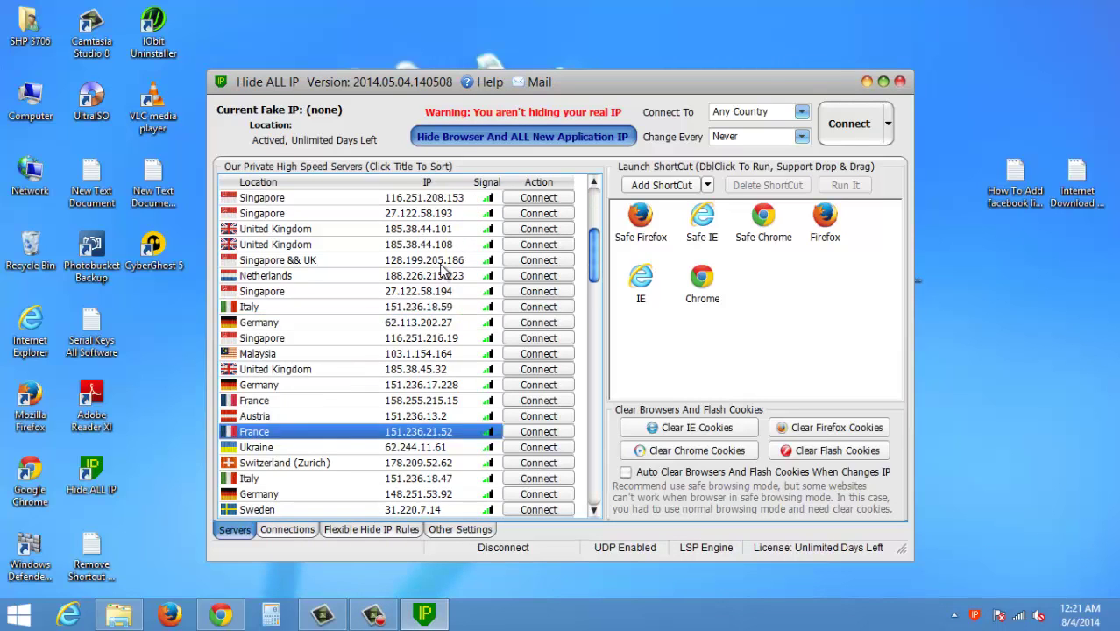
pyautogui.press('Up')
pyautogui.press('Up')
pyautogui.press('Up')
pyautogui.press('Up')
pyautogui.press('Up')
pyautogui.press('Up')
pyautogui.press('Up')
pyautogui.press('Up')
pyautogui.press('Up')
pyautogui.press('Up')
pyautogui.press('Up')
pyautogui.press('Up')
pyautogui.press('Up')
pyautogui.press('Up')
pyautogui.press('Up')
pyautogui.press('Up')
pyautogui.press('Up')
pyautogui.press('Up')
pyautogui.press('Up')
pyautogui.press('Up')
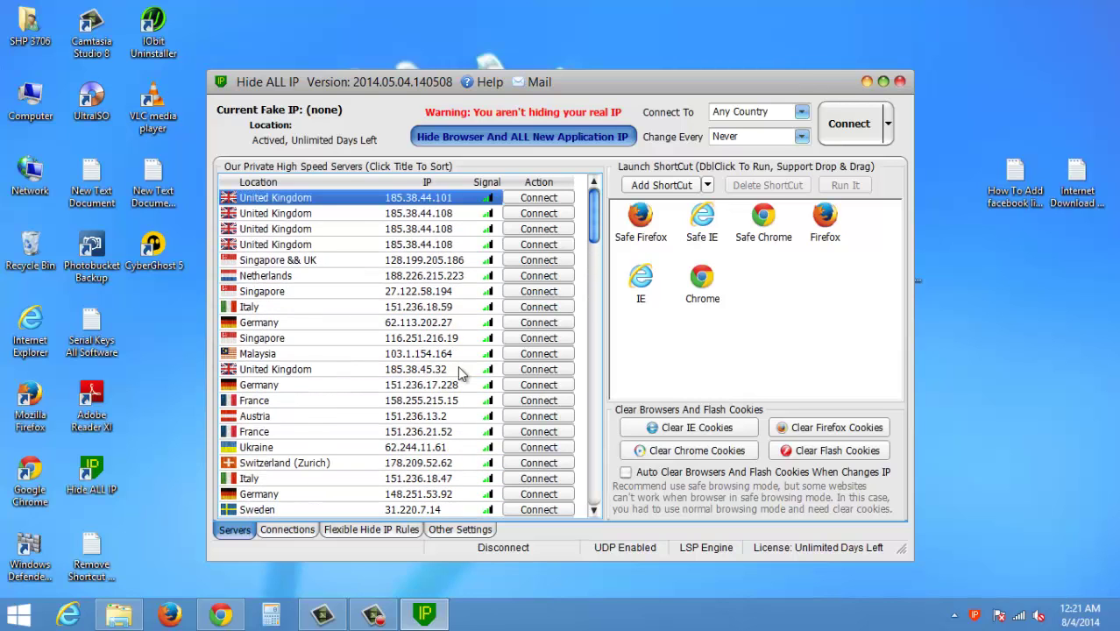
pyautogui.press('Down')
pyautogui.press('Down')
pyautogui.press('Down')
pyautogui.press('Down')
pyautogui.press('Down')
pyautogui.press('Down')
pyautogui.press('Down')
pyautogui.press('Down')
pyautogui.press('Down')
pyautogui.press('Down')
pyautogui.press('Down')
pyautogui.press('Down')
pyautogui.press('Down')
pyautogui.press('Down')
pyautogui.press('Down')
pyautogui.press('Down')
pyautogui.press('Down')
pyautogui.press('Down')
pyautogui.press('Down')
pyautogui.press('Down')
pyautogui.press('Down')
pyautogui.press('Down')
pyautogui.press('Down')
pyautogui.press('Down')
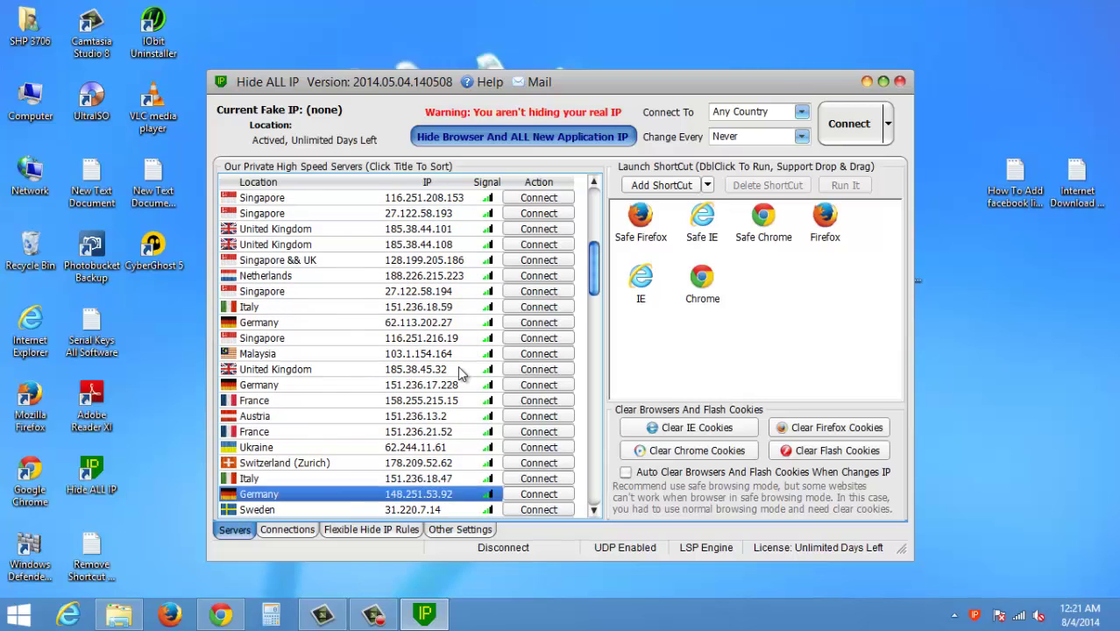
pyautogui.press('Down')
pyautogui.press('Down')
pyautogui.press('Down')
pyautogui.press('Down')
pyautogui.press('Down')
pyautogui.press('Down')
pyautogui.press('Down')
pyautogui.press('Down')
pyautogui.press('Down')
pyautogui.press('Down')
pyautogui.press('Down')
pyautogui.press('Down')
pyautogui.press('Down')
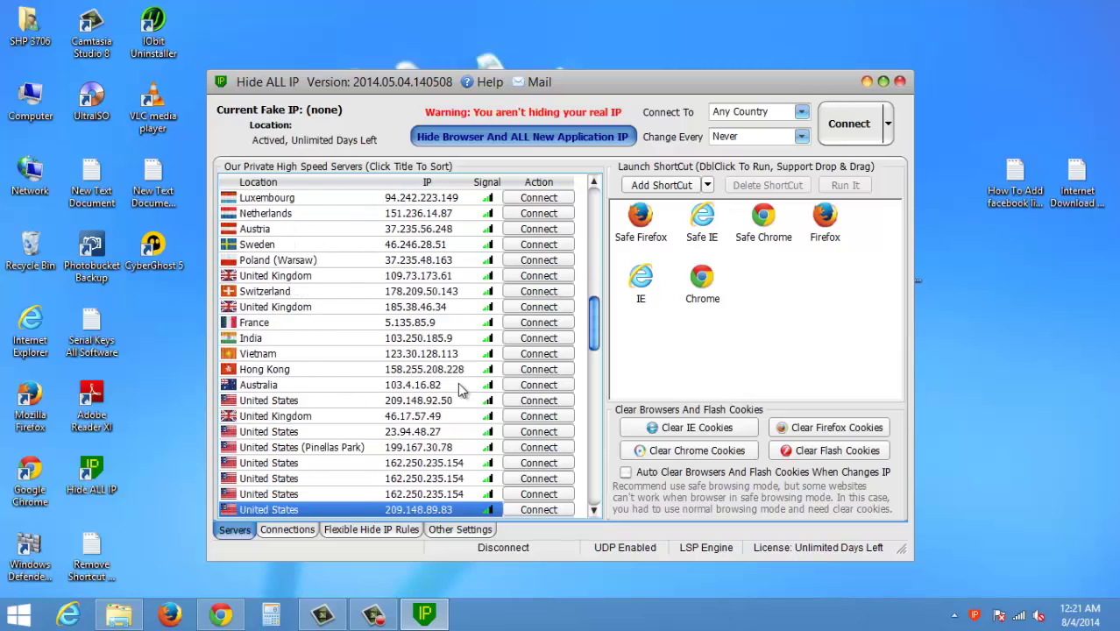
pyautogui.press('Up')
pyautogui.press('Up')
pyautogui.press('Up')
pyautogui.press('Up')
pyautogui.press('Up')
pyautogui.press('Up')
pyautogui.press('Up')
pyautogui.press('Up')
pyautogui.press('Up')
pyautogui.press('Up')
pyautogui.press('Up')
pyautogui.press('Up')
pyautogui.press('Up')
pyautogui.press('Up')
pyautogui.press('Up')
pyautogui.press('Up')
pyautogui.press('Up')
pyautogui.press('Up')
pyautogui.press('Up')
pyautogui.press('Up')
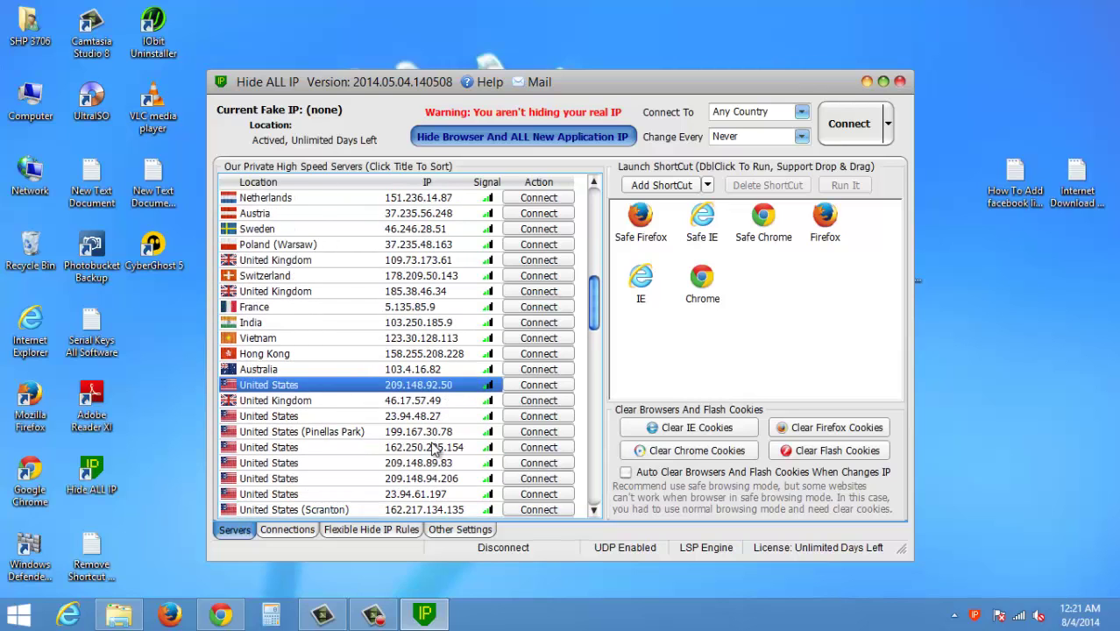
pyautogui.press('Up')
pyautogui.press('Up')
pyautogui.press('Up')
pyautogui.press('Up')
pyautogui.press('Up')
pyautogui.press('Up')
pyautogui.press('Up')
pyautogui.press('Up')
pyautogui.press('Up')
pyautogui.press('Up')
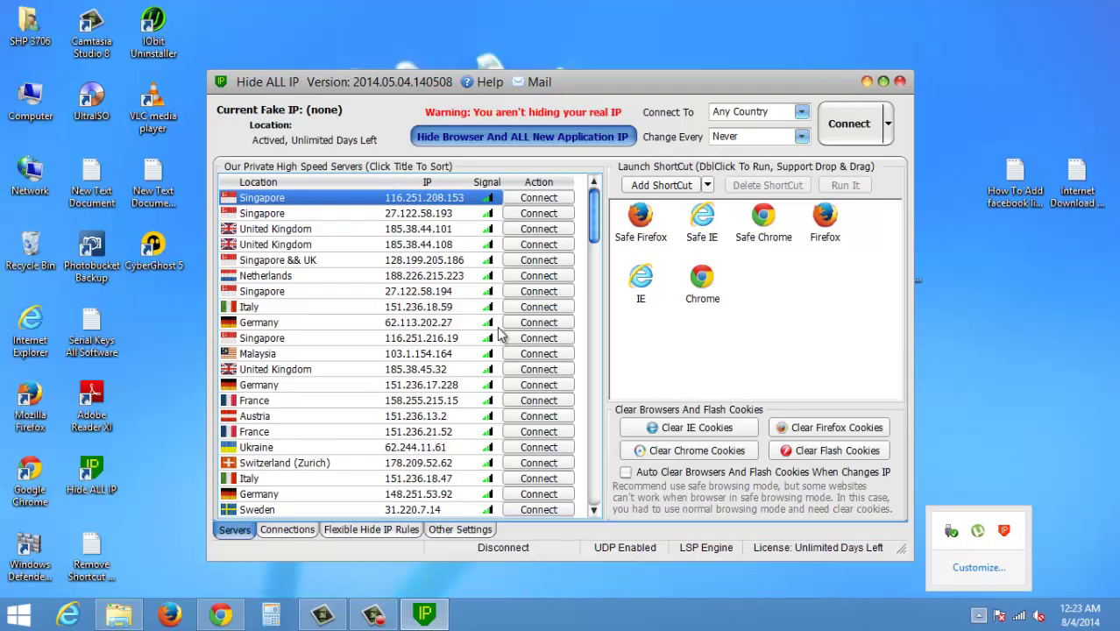
# Step: Review the countries offered for the Connect To setting
pyautogui.click(1056, 323)
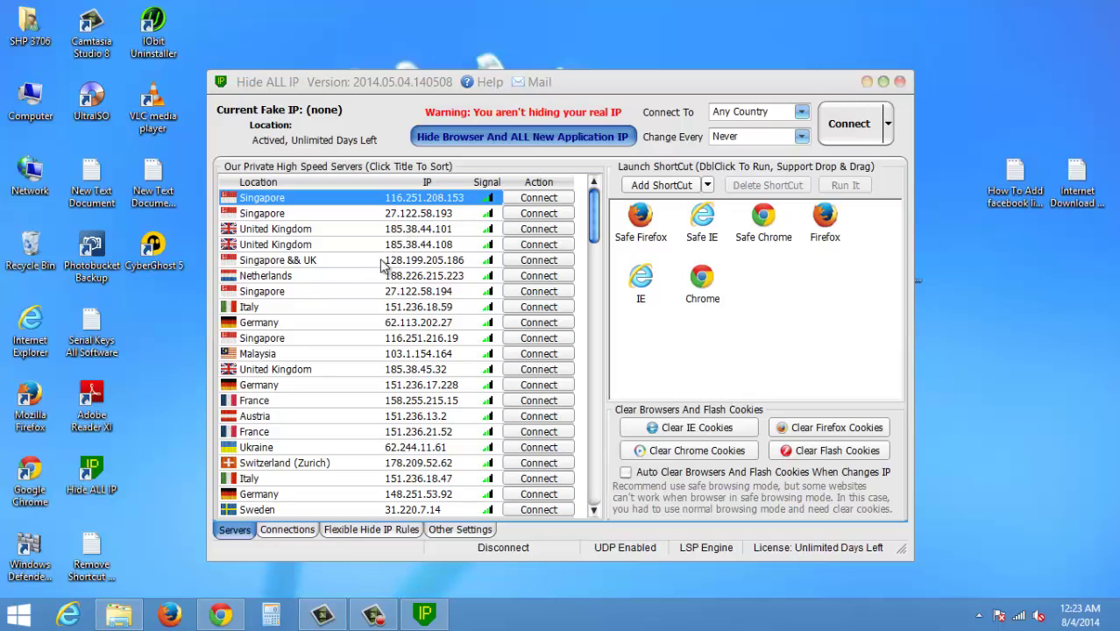
pyautogui.click(418, 202)
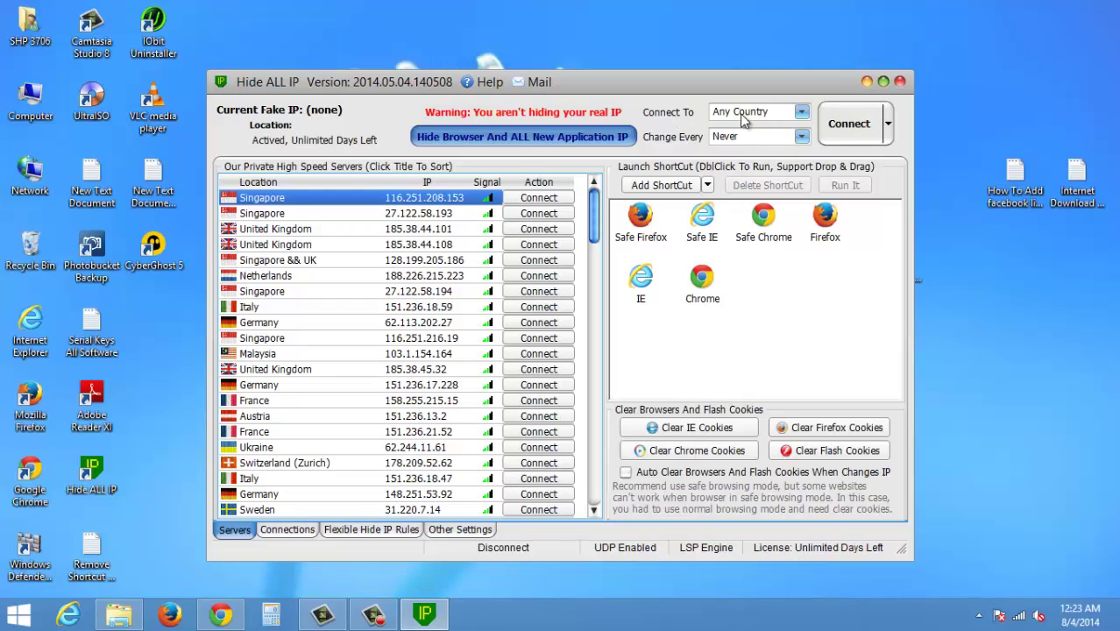
pyautogui.click(780, 114)
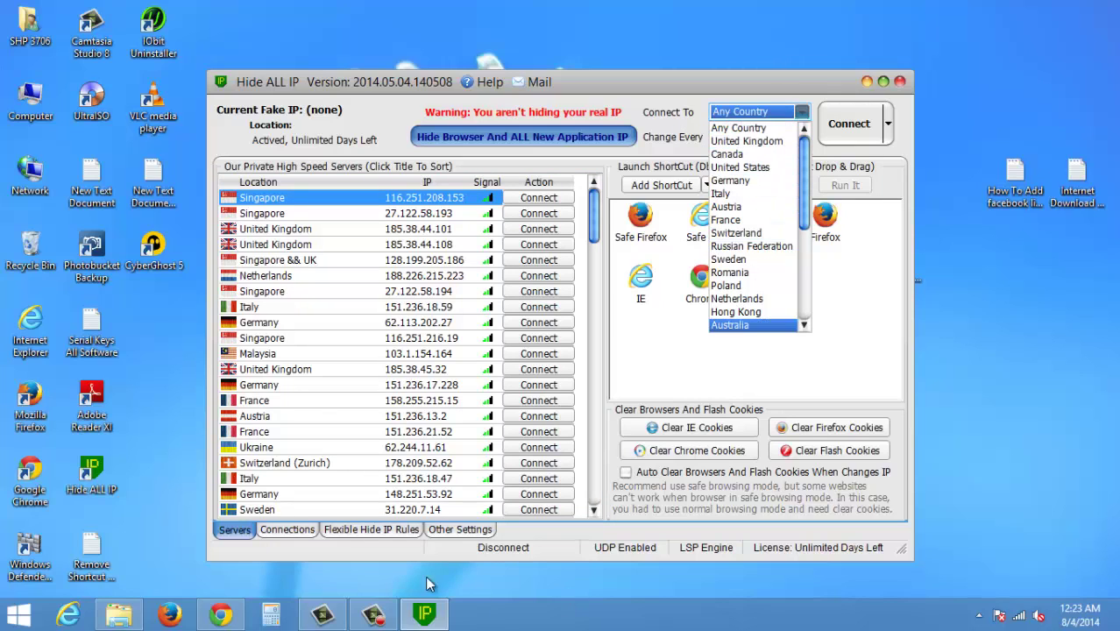
pyautogui.click(392, 616)
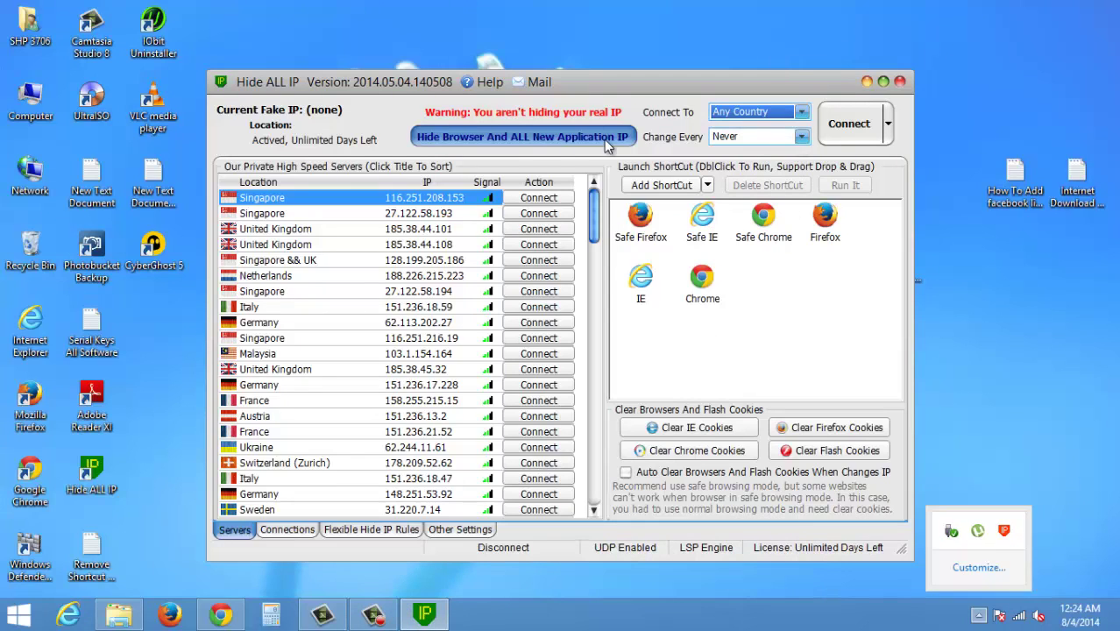
# Step: Set Connect To to United Kingdom and start the Hide ALL IP connection
pyautogui.click(324, 204)
pyautogui.click(351, 229)
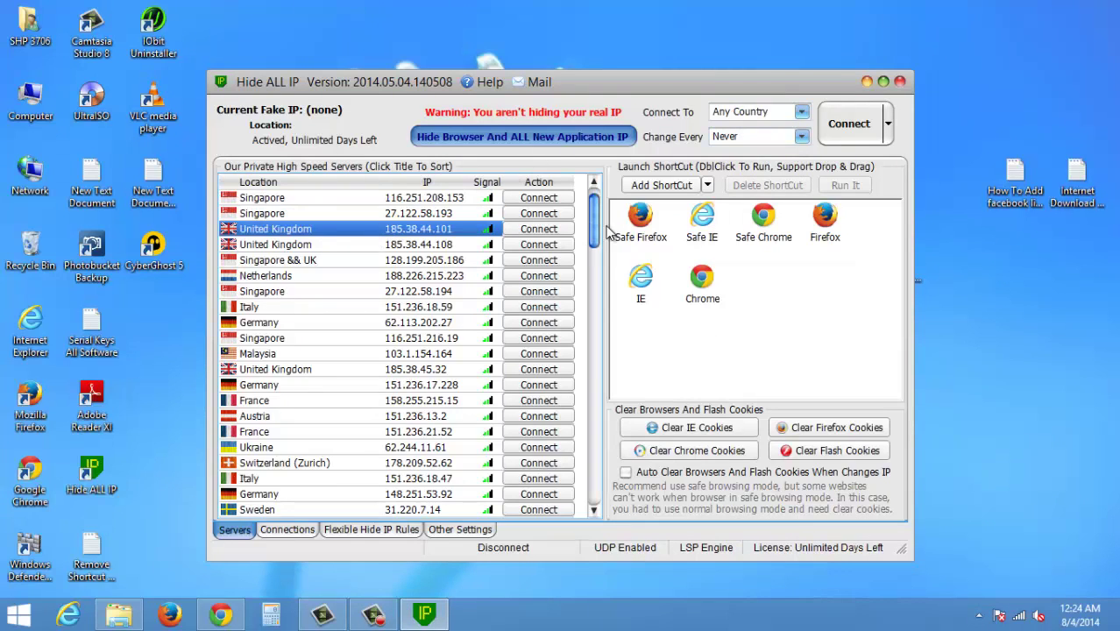
pyautogui.click(765, 120)
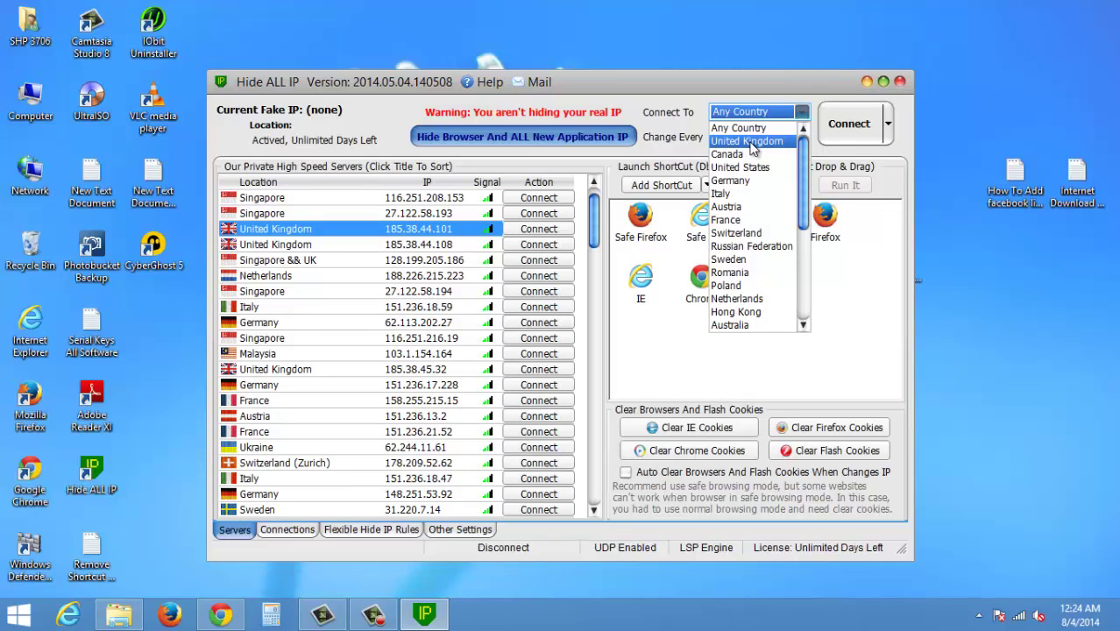
pyautogui.click(746, 142)
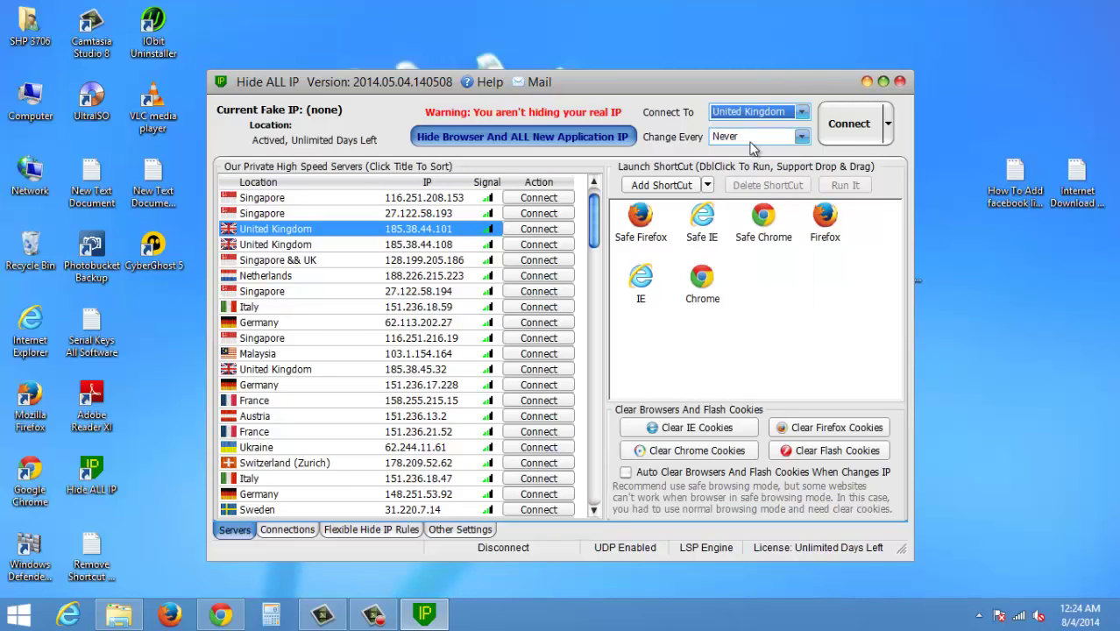
pyautogui.click(845, 127)
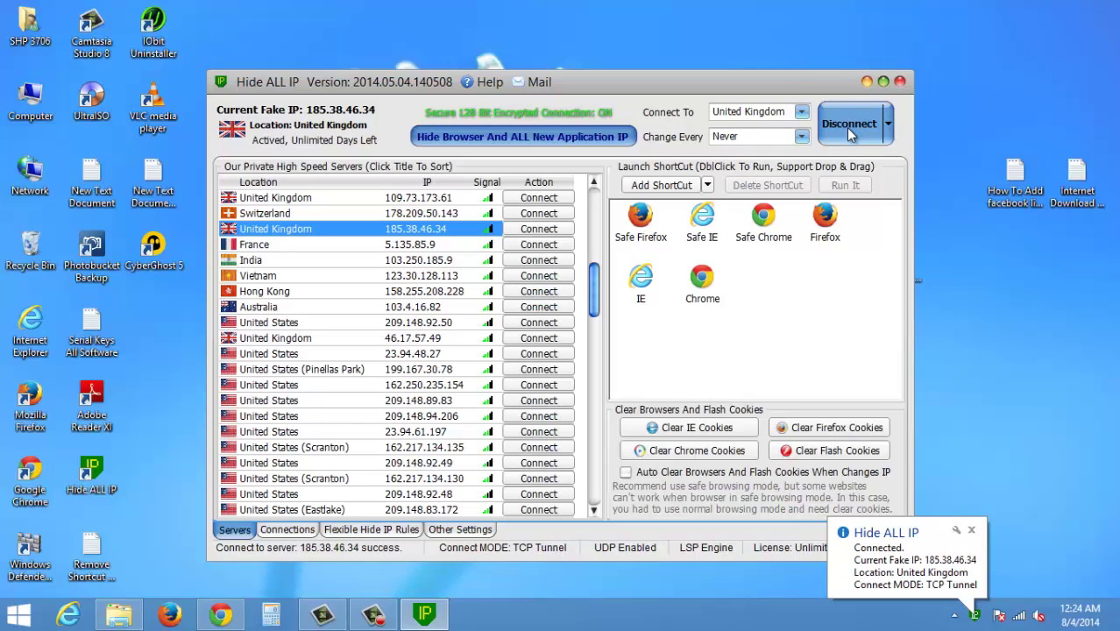
pyautogui.click(373, 614)
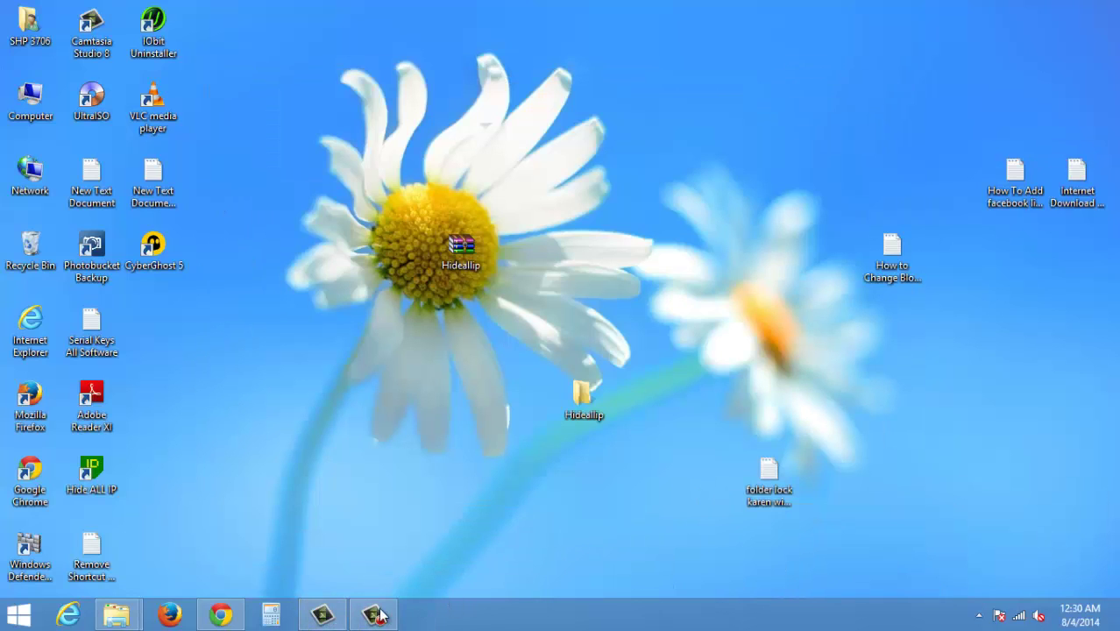
# Step: Restore the hidden Hide ALL IP window and examine its application launch and connection logs
pyautogui.click(223, 616)
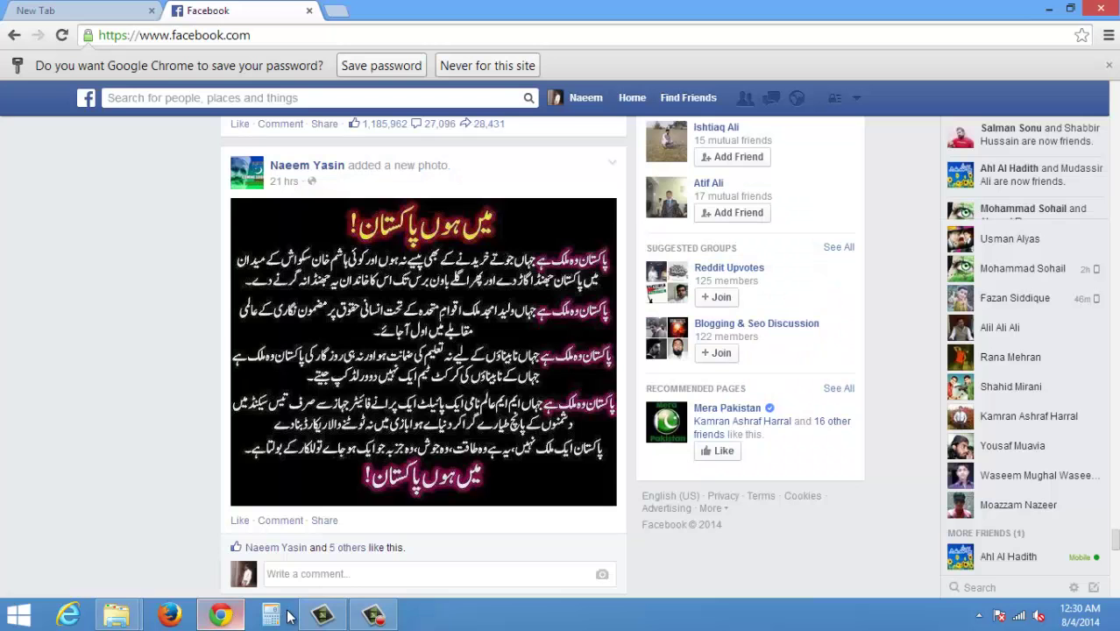
pyautogui.click(230, 616)
pyautogui.click(981, 616)
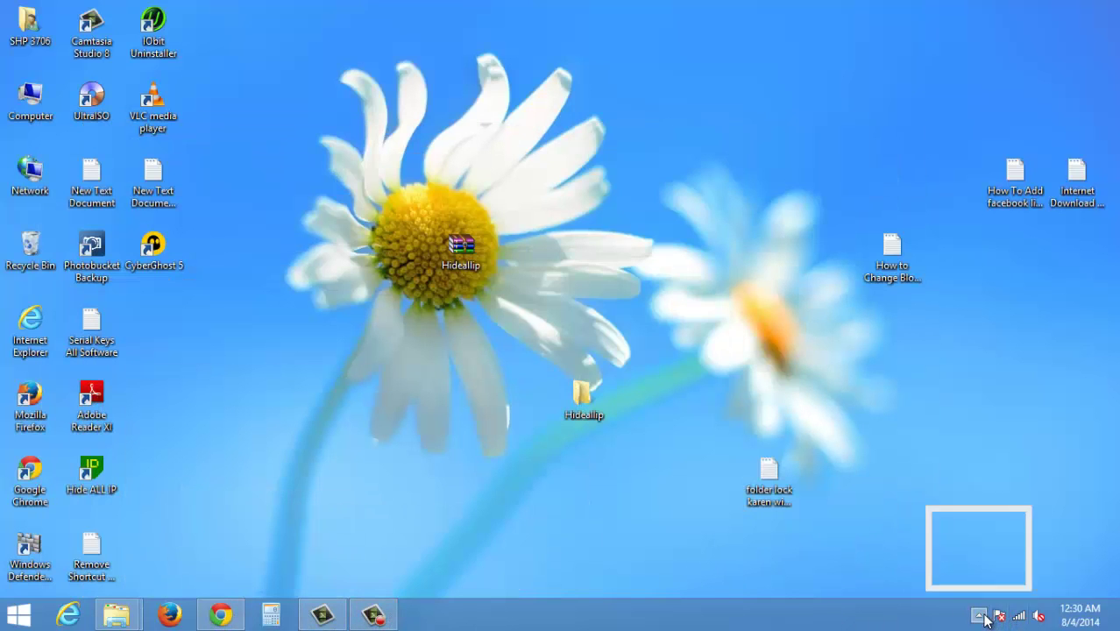
pyautogui.click(1003, 532)
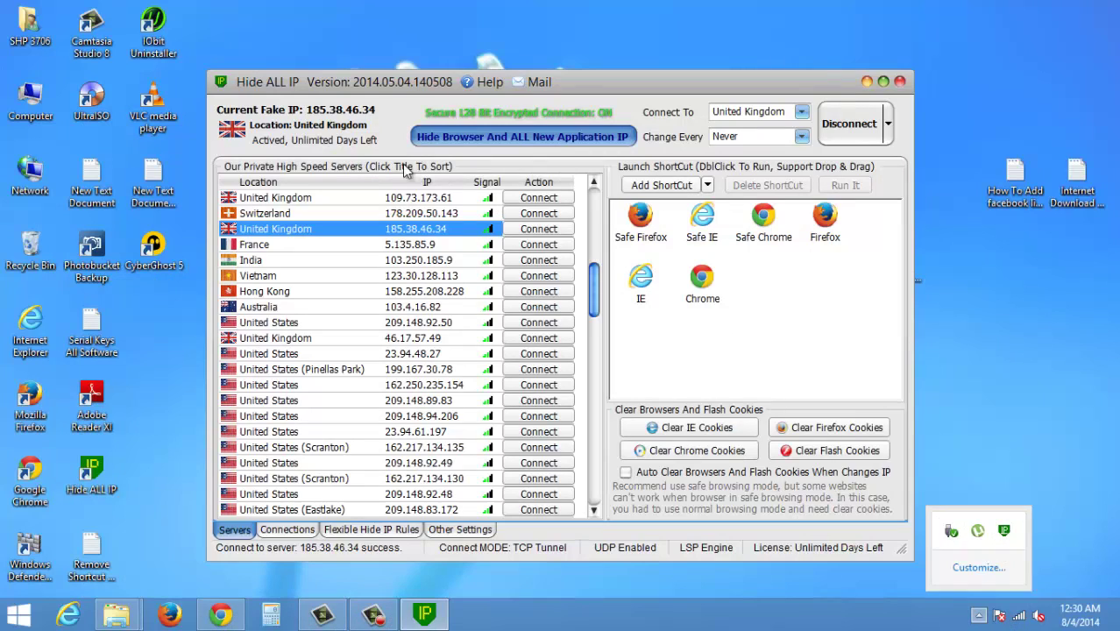
pyautogui.click(302, 532)
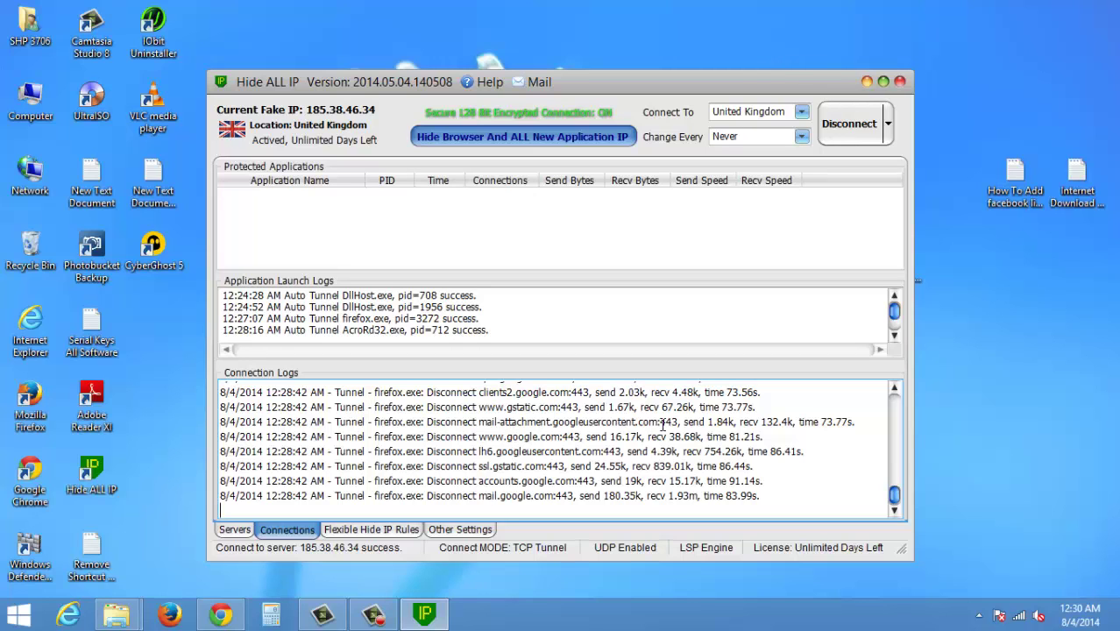
pyautogui.click(219, 615)
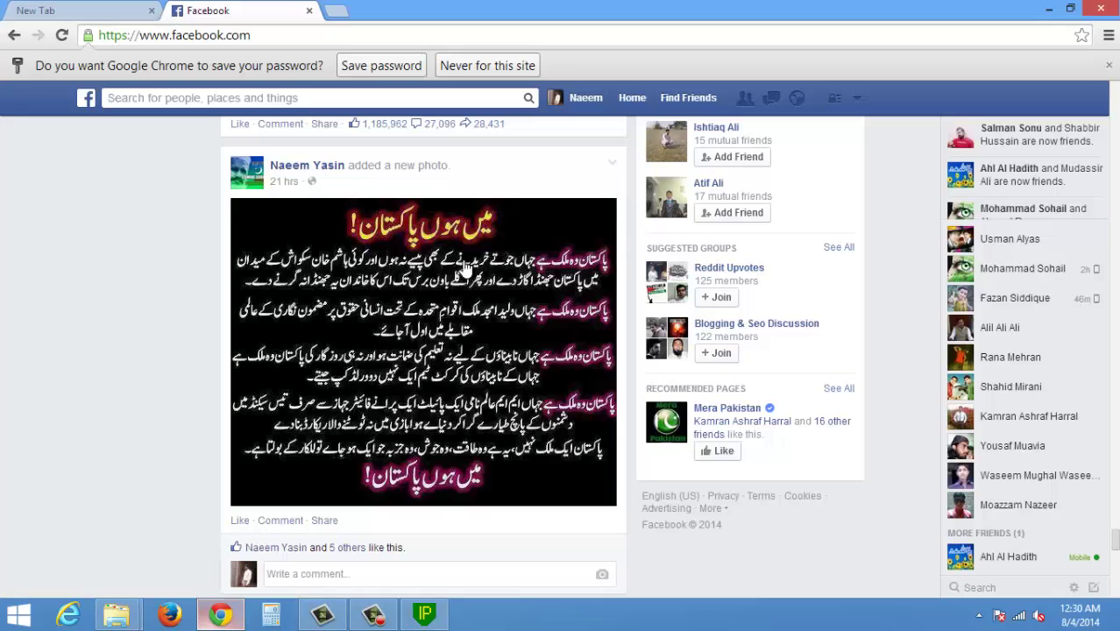
pyautogui.click(333, 11)
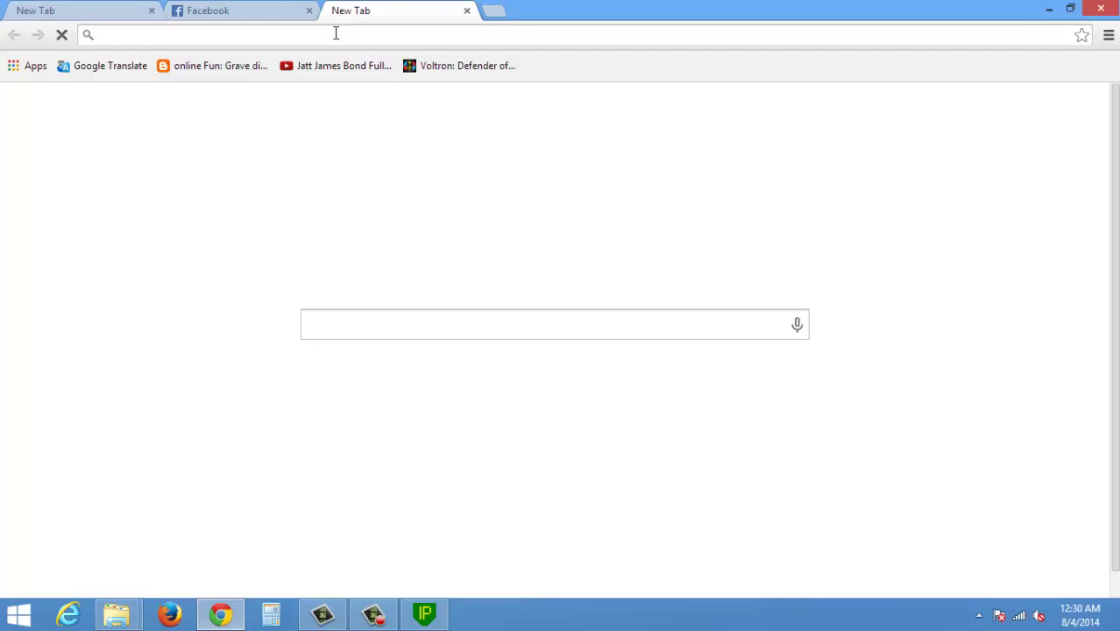
pyautogui.write('y')
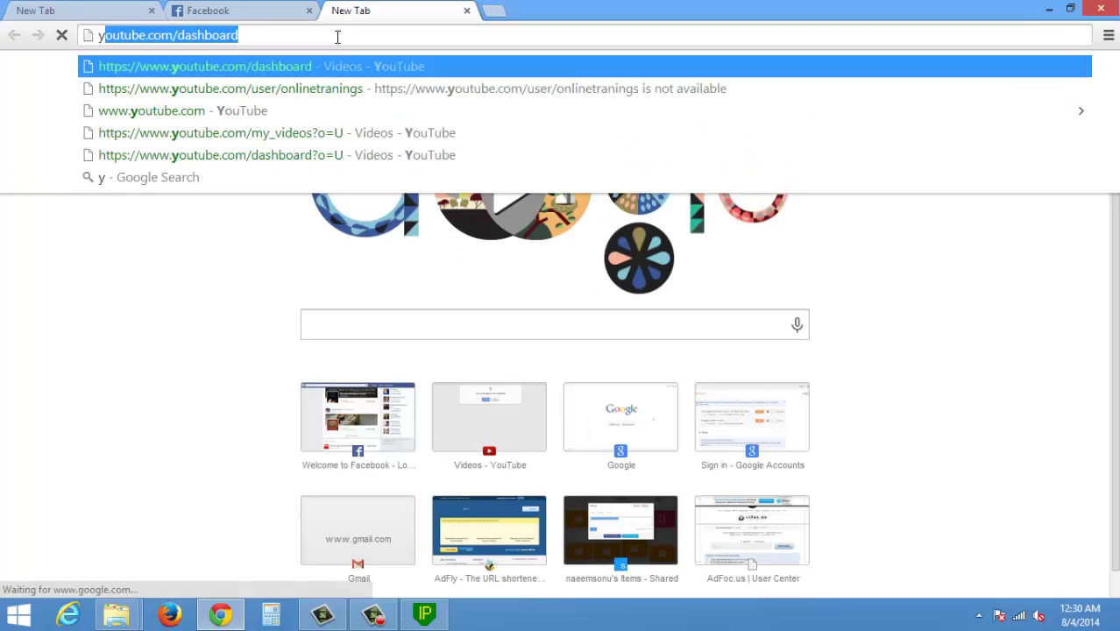
pyautogui.click(311, 67)
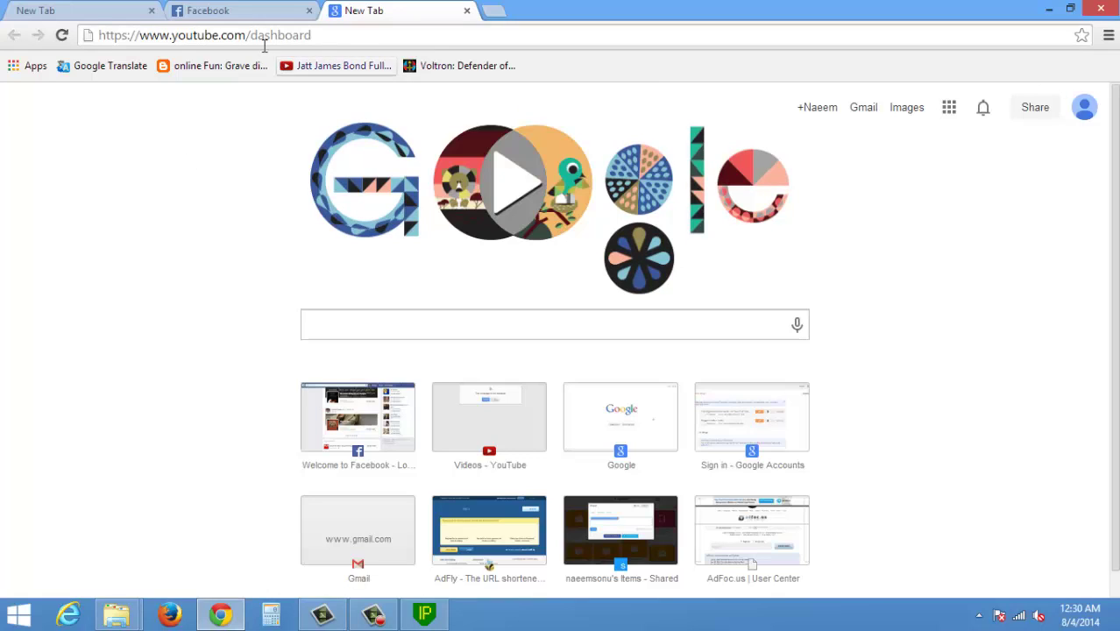
pyautogui.moveTo(245, 36); pyautogui.dragTo(705, 39)
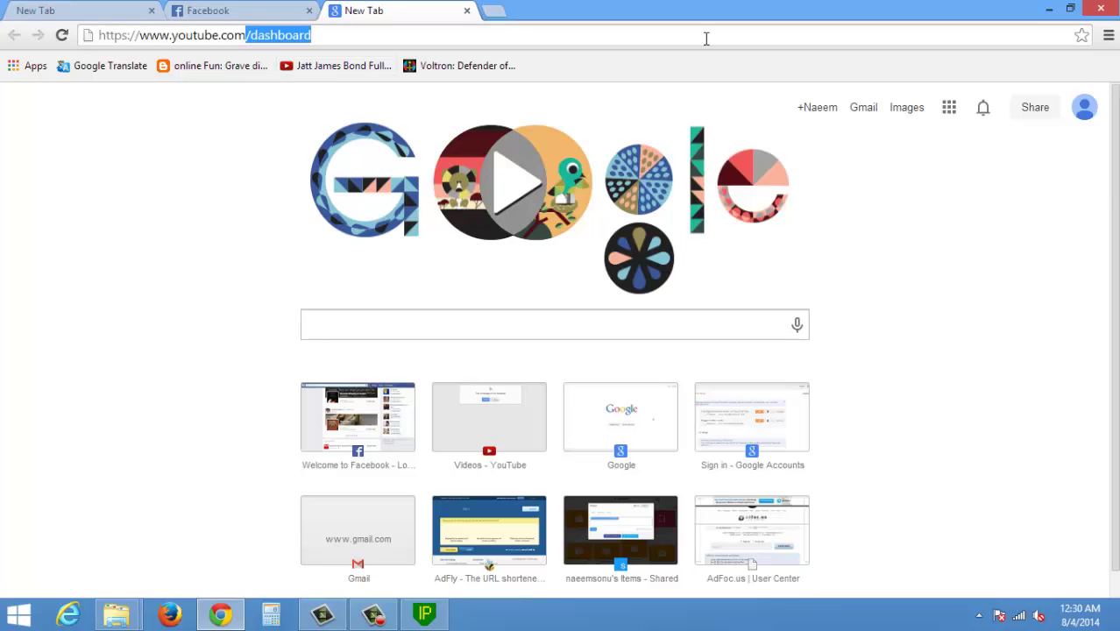
pyautogui.press('BackSpace')
pyautogui.press('Return')
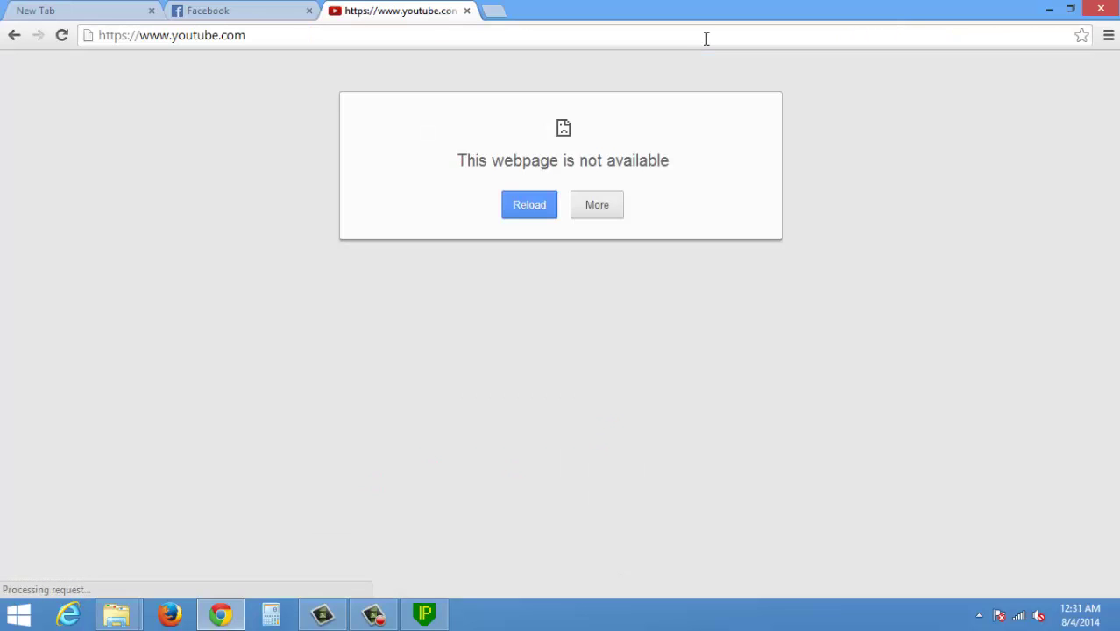
pyautogui.click(359, 36)
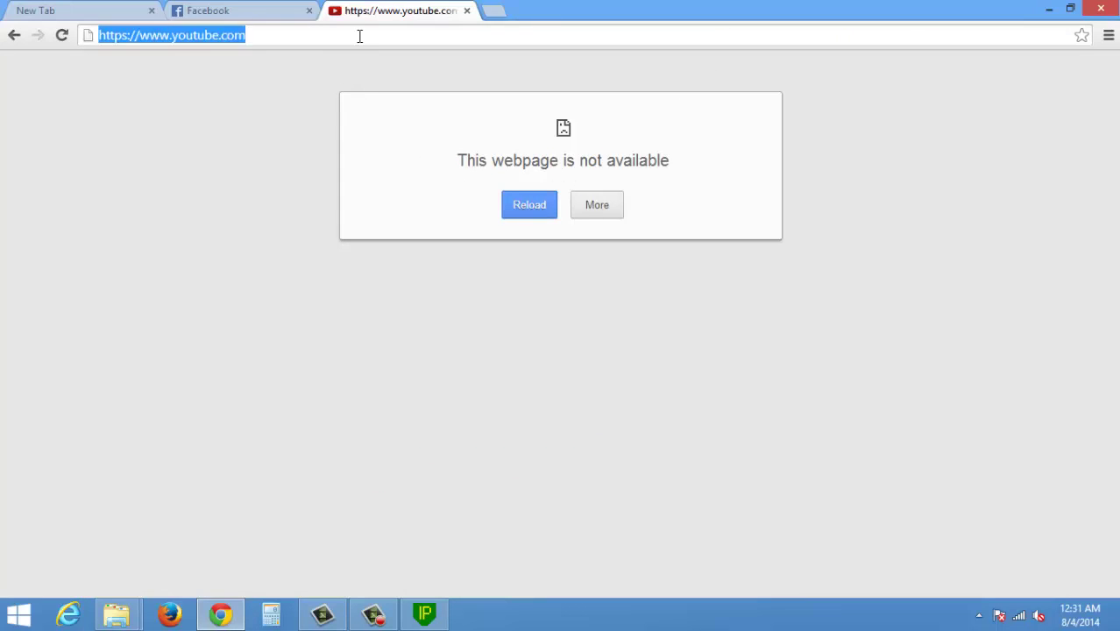
pyautogui.press('Return')
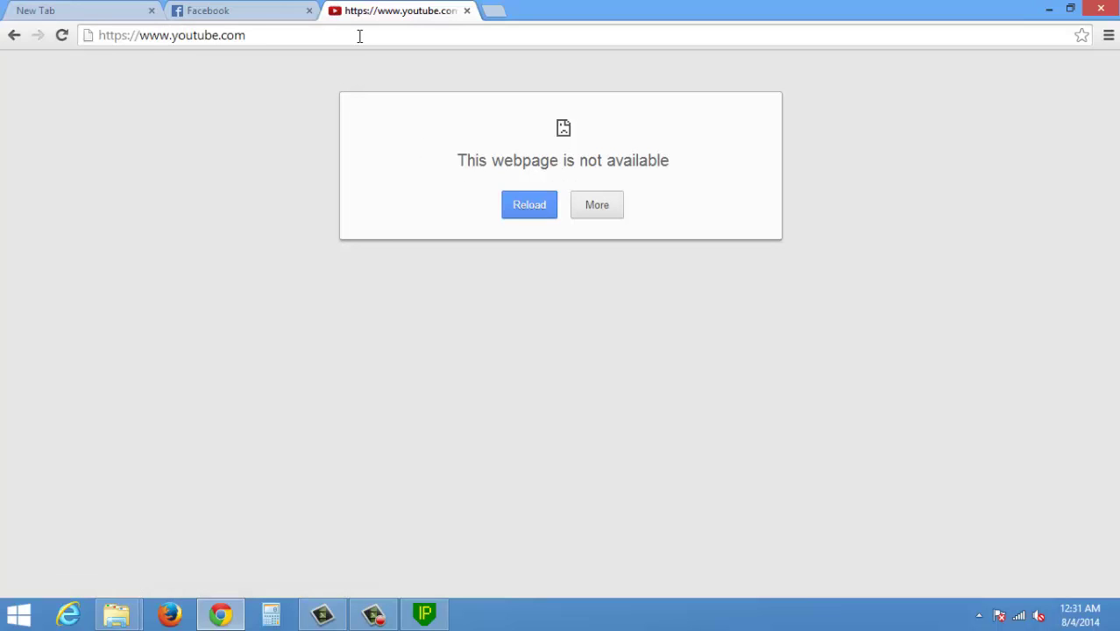
pyautogui.click(1049, 8)
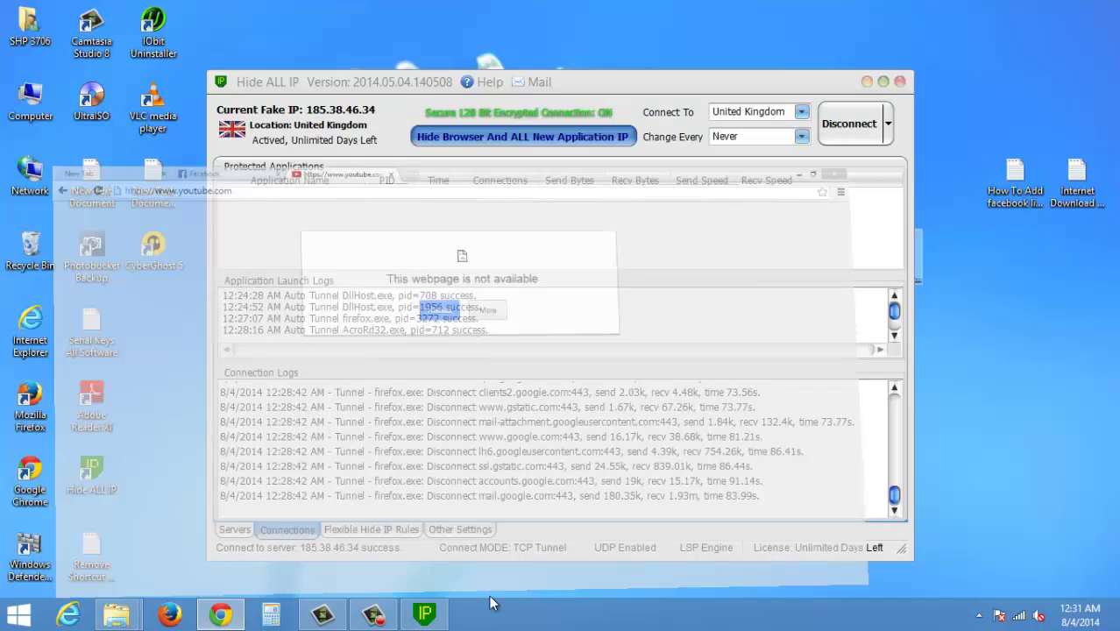
# Step: Look through the private high-speed server list in Hide ALL IP and select the Singapore && UK server
pyautogui.click(235, 529)
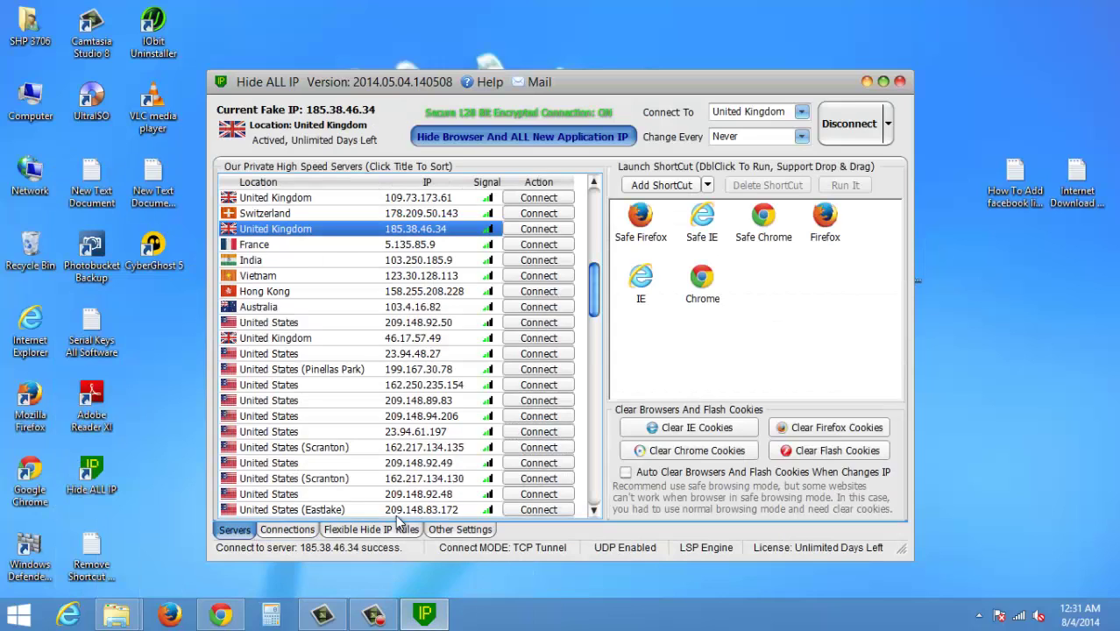
pyautogui.scroll(1, 367, 253)
pyautogui.click(352, 199)
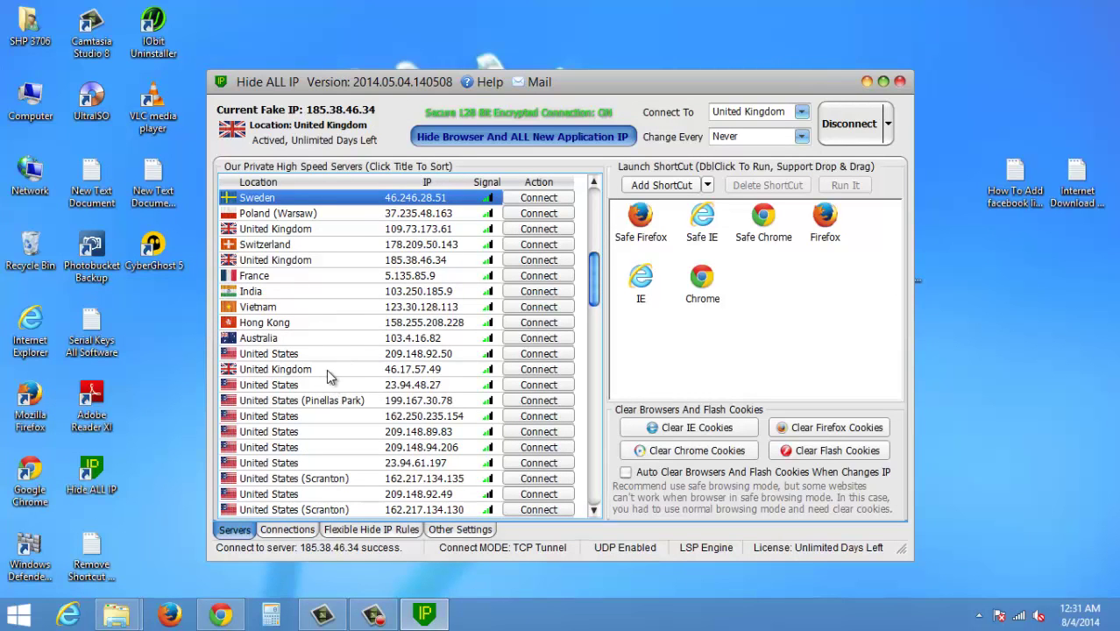
pyautogui.press('Up')
pyautogui.press('Up')
pyautogui.press('Up')
pyautogui.press('Up')
pyautogui.press('Up')
pyautogui.press('Up')
pyautogui.press('Up')
pyautogui.press('Up')
pyautogui.press('Up')
pyautogui.press('Up')
pyautogui.press('Up')
pyautogui.press('Up')
pyautogui.press('Up')
pyautogui.press('Up')
pyautogui.press('Up')
pyautogui.press('Up')
pyautogui.press('Up')
pyautogui.press('Up')
pyautogui.press('Up')
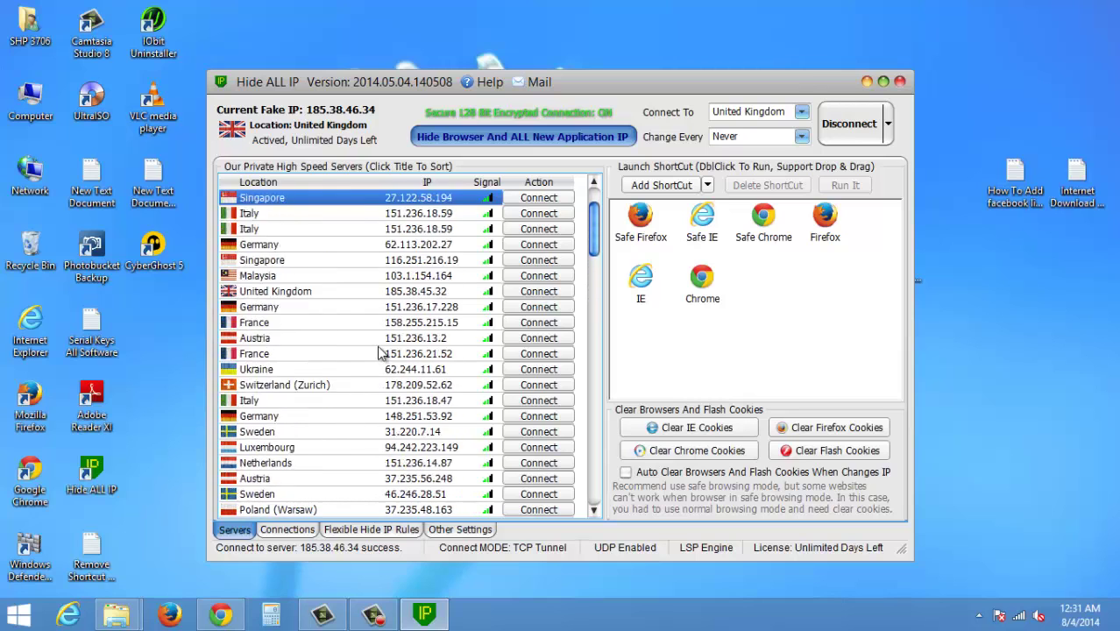
pyautogui.press('Up')
pyautogui.press('Up')
pyautogui.press('Up')
pyautogui.press('Up')
pyautogui.press('Up')
pyautogui.press('Up')
pyautogui.click(301, 262)
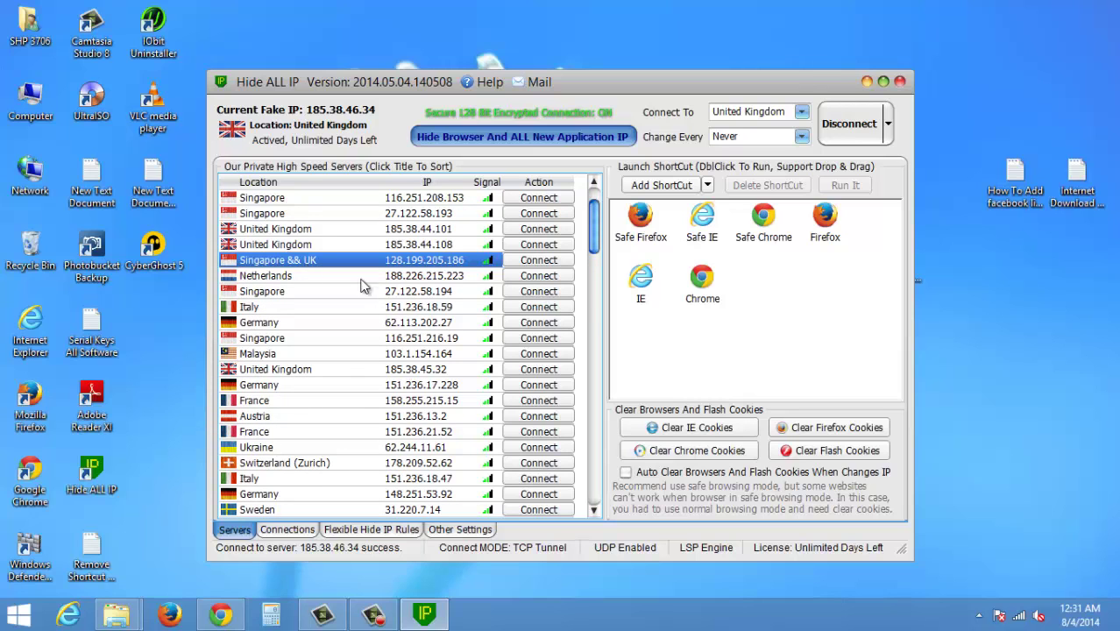
# Step: Set Connect To to Singapore, check the connection logs and return to the server list
pyautogui.click(793, 119)
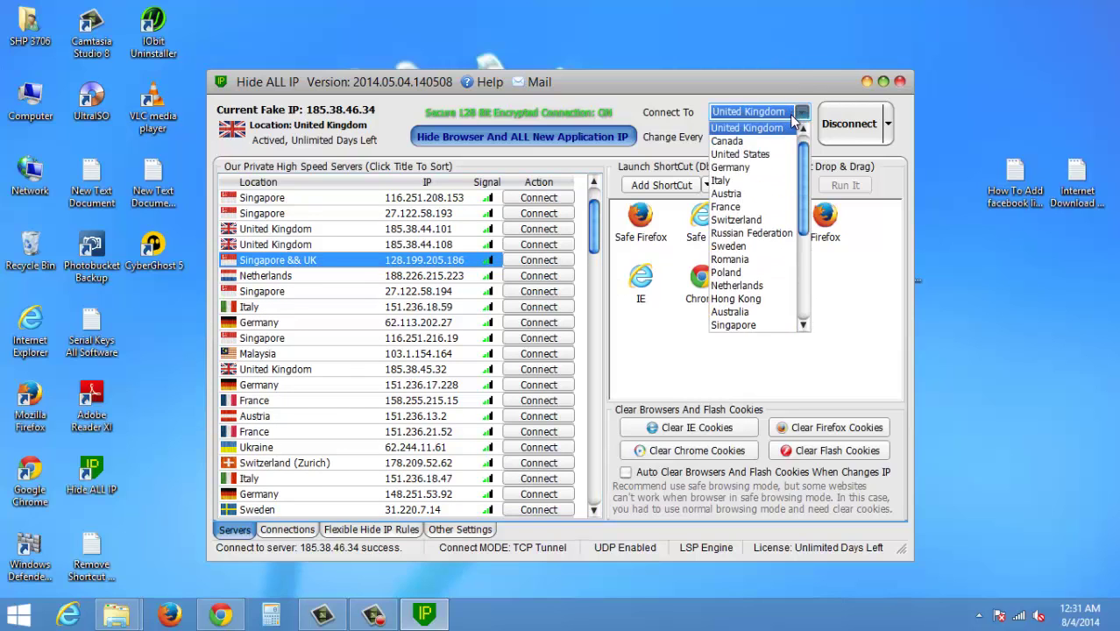
pyautogui.click(744, 326)
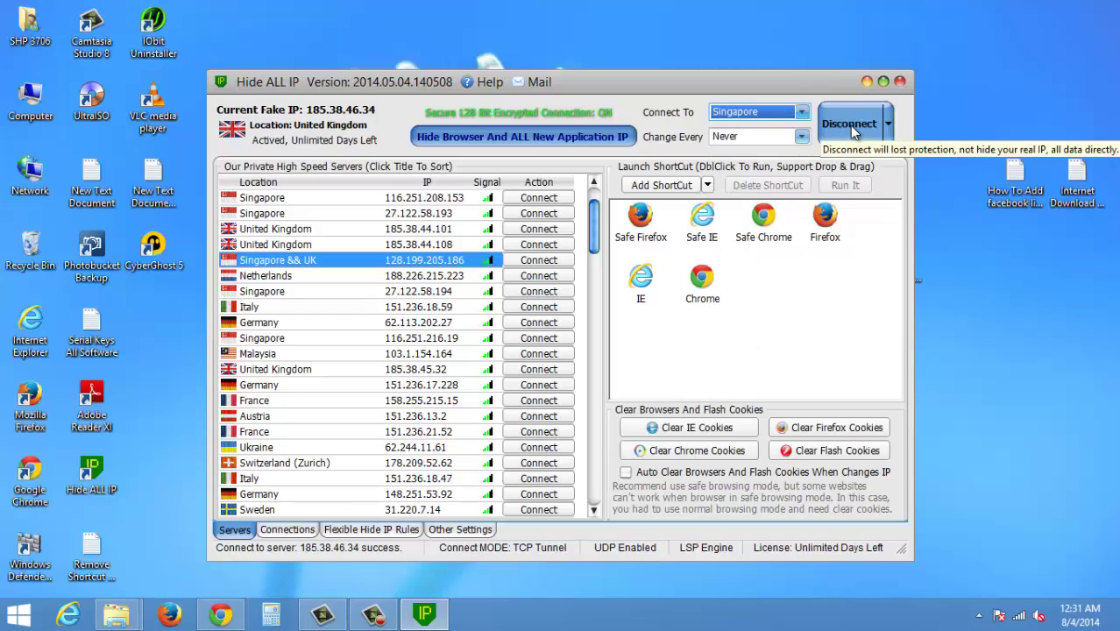
pyautogui.click(287, 529)
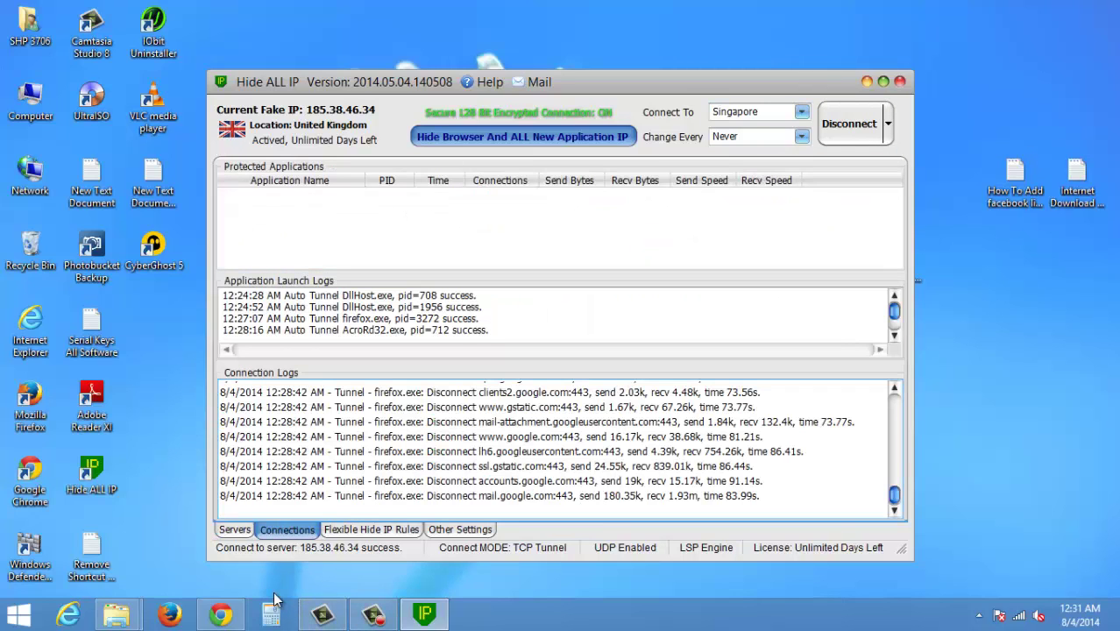
pyautogui.click(234, 530)
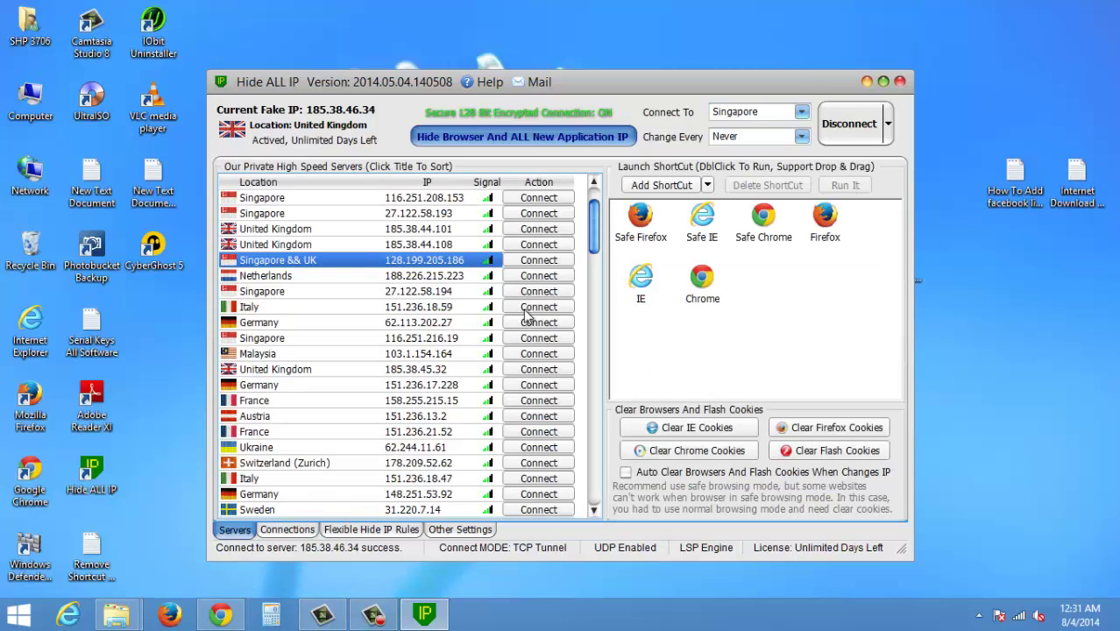
pyautogui.doubleClick(658, 226)
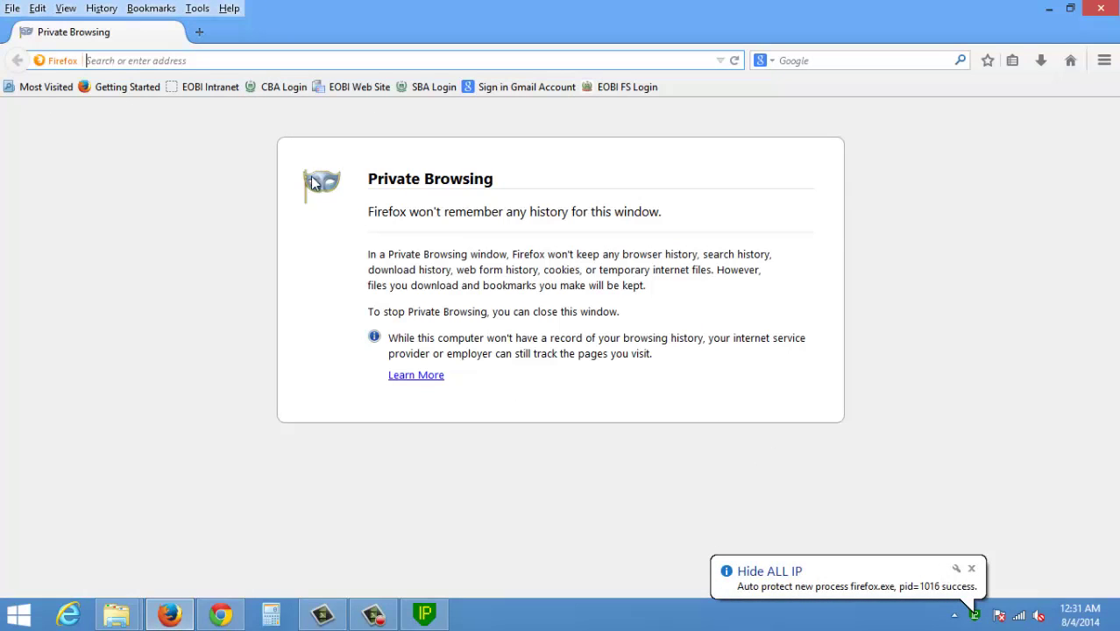
pyautogui.write('youtube.com/')
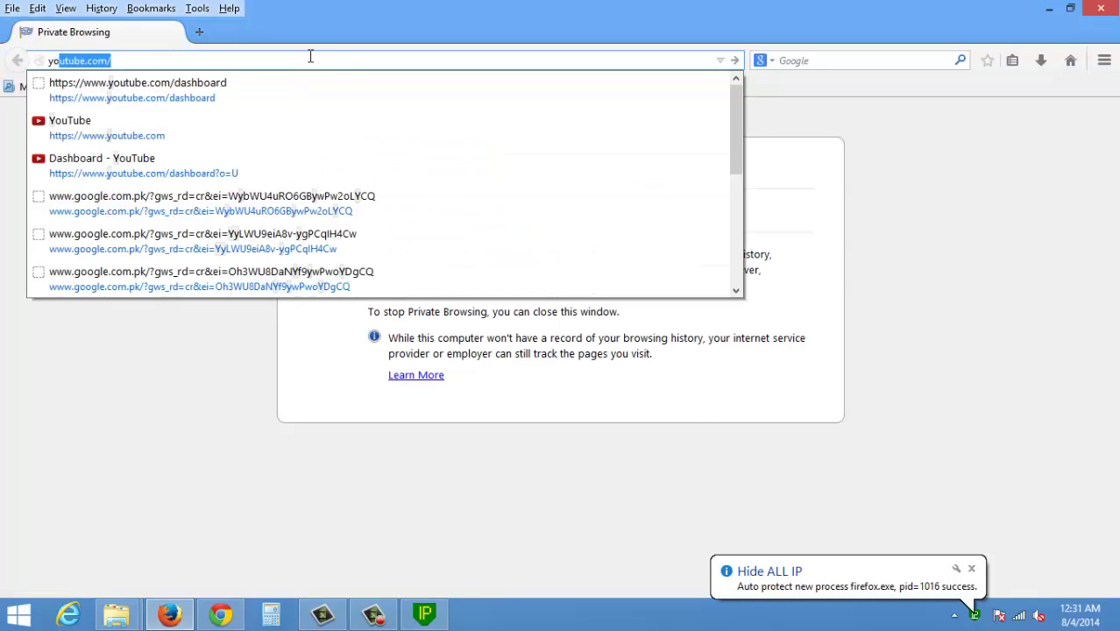
pyautogui.click(136, 88)
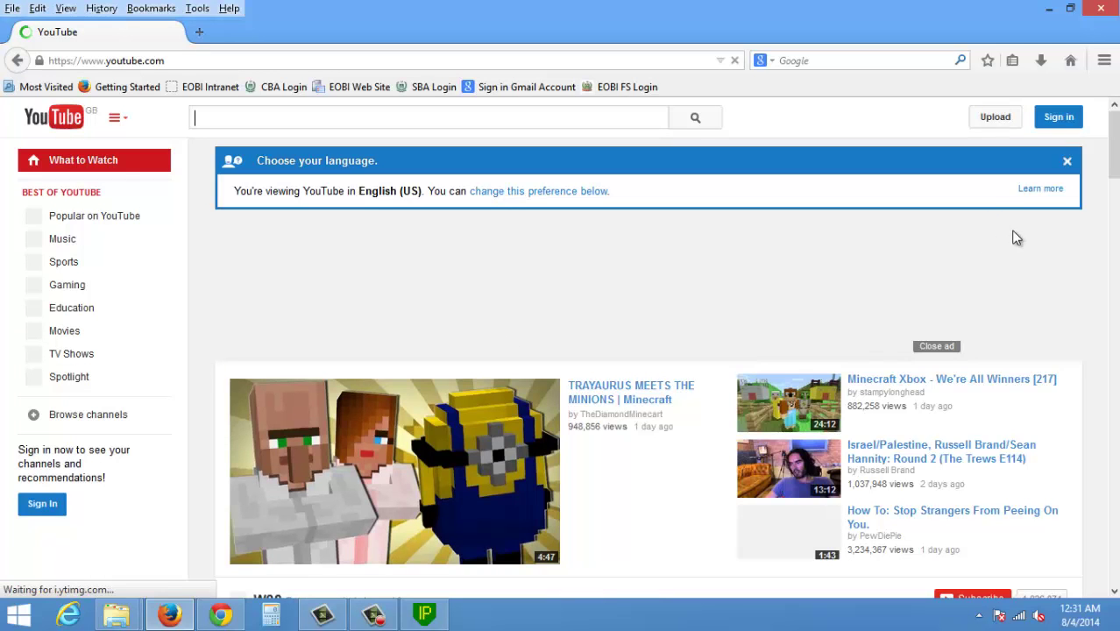
pyautogui.scroll(-4, 495, 292)
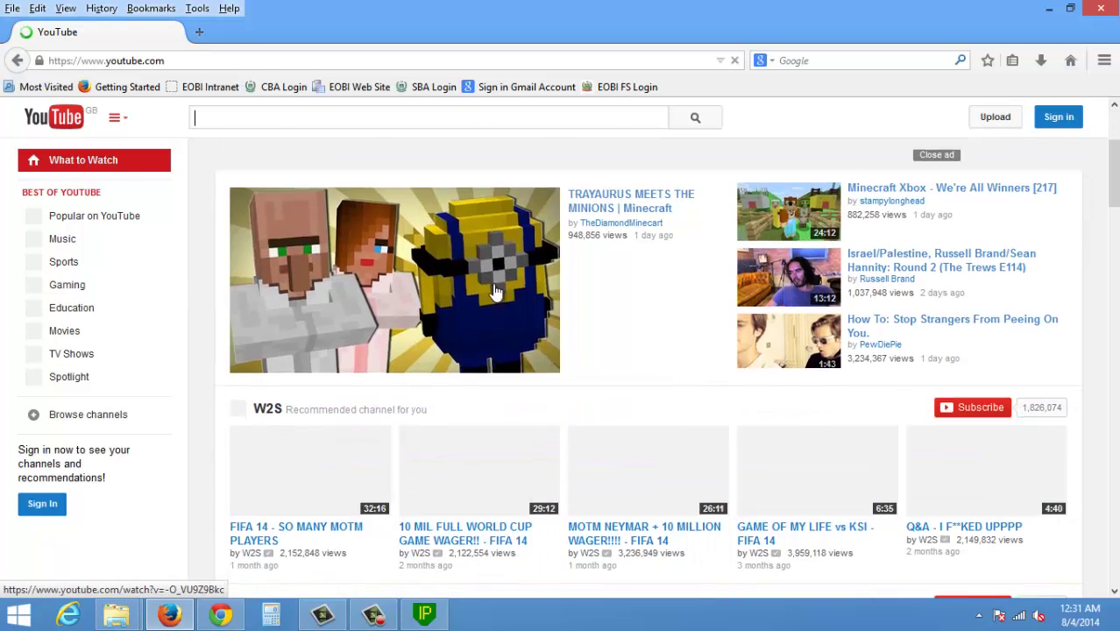
pyautogui.scroll(-12, 495, 292)
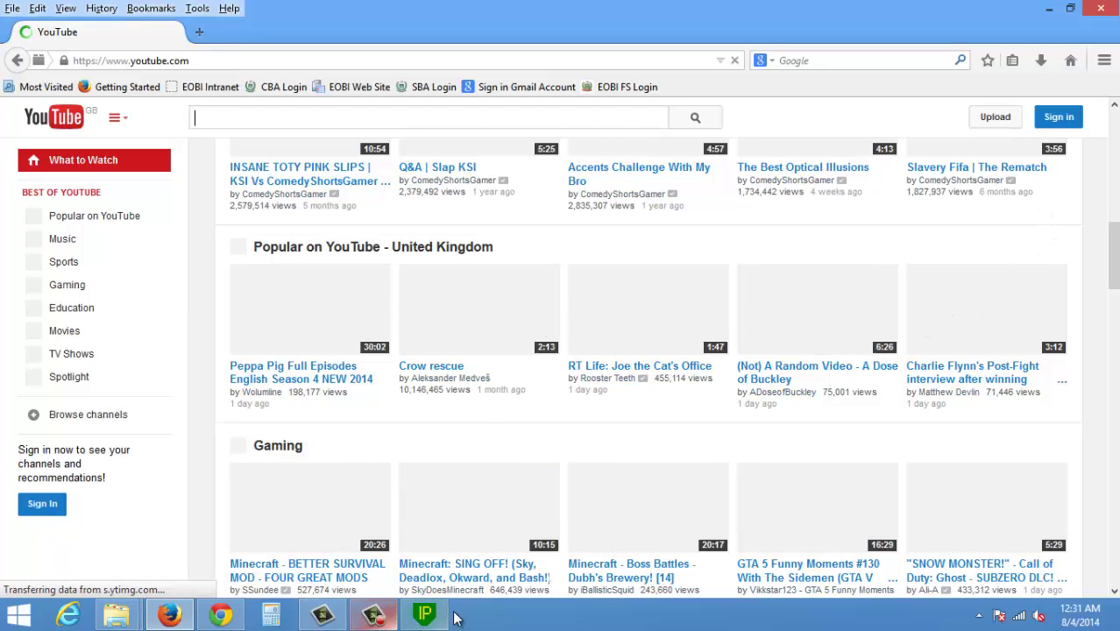
# Step: Launch Safe Chrome from Hide ALL IP without closing the running instance, and open the extensions manager from its incognito page
pyautogui.click(424, 614)
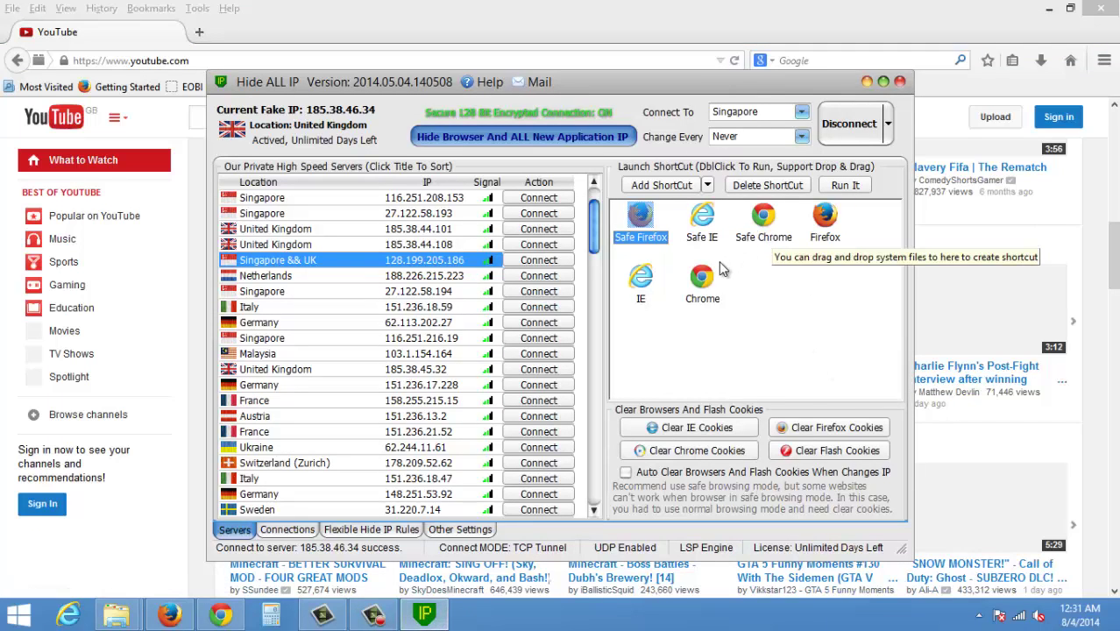
pyautogui.doubleClick(763, 219)
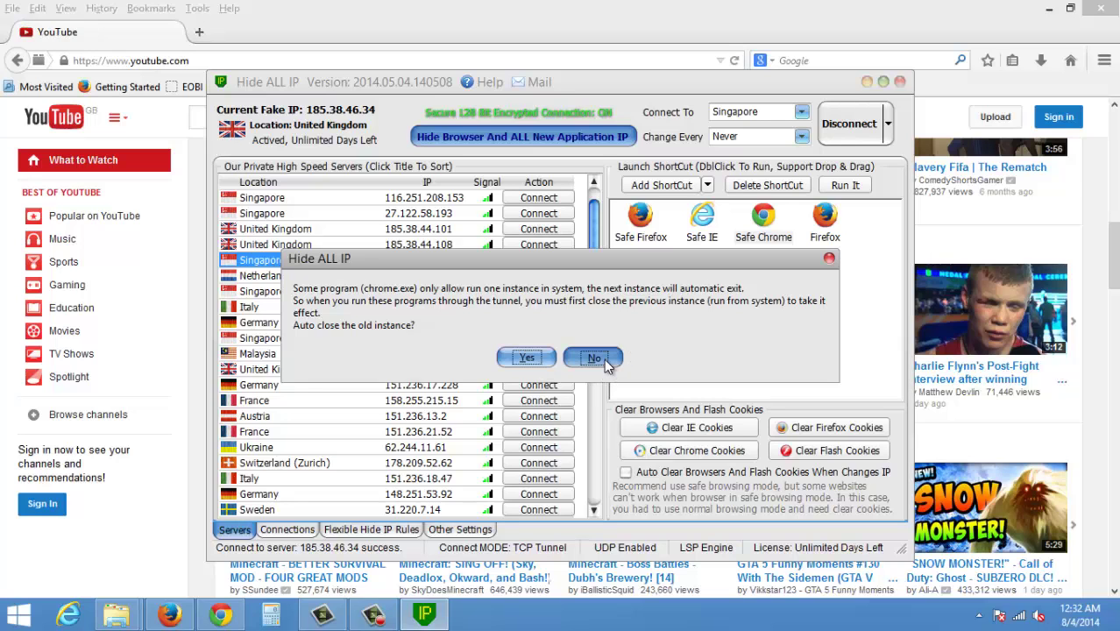
pyautogui.click(604, 358)
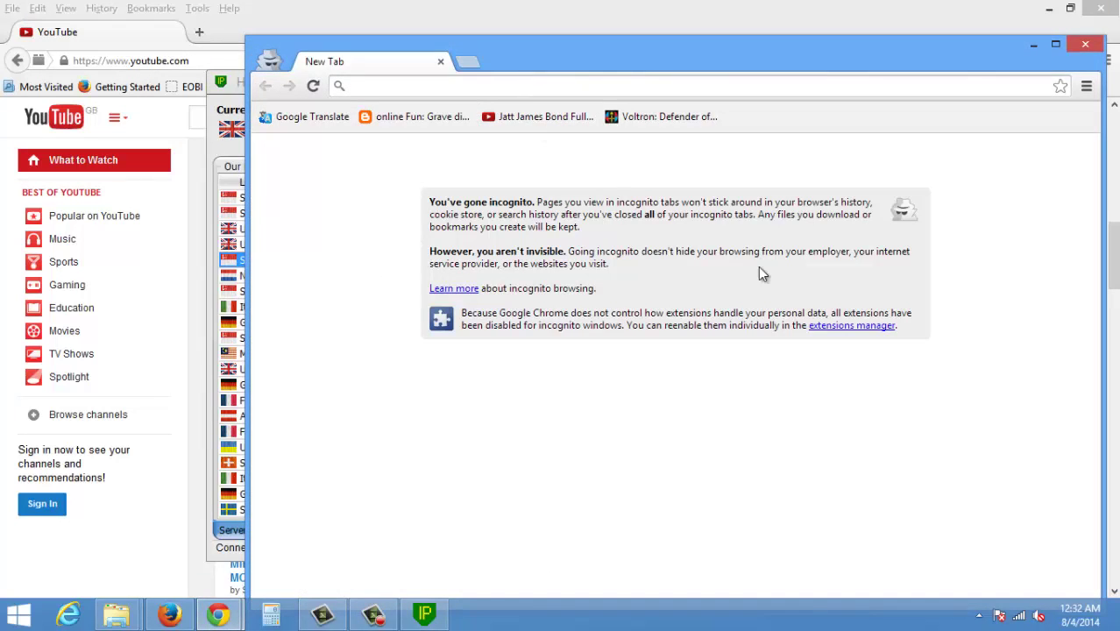
pyautogui.click(824, 328)
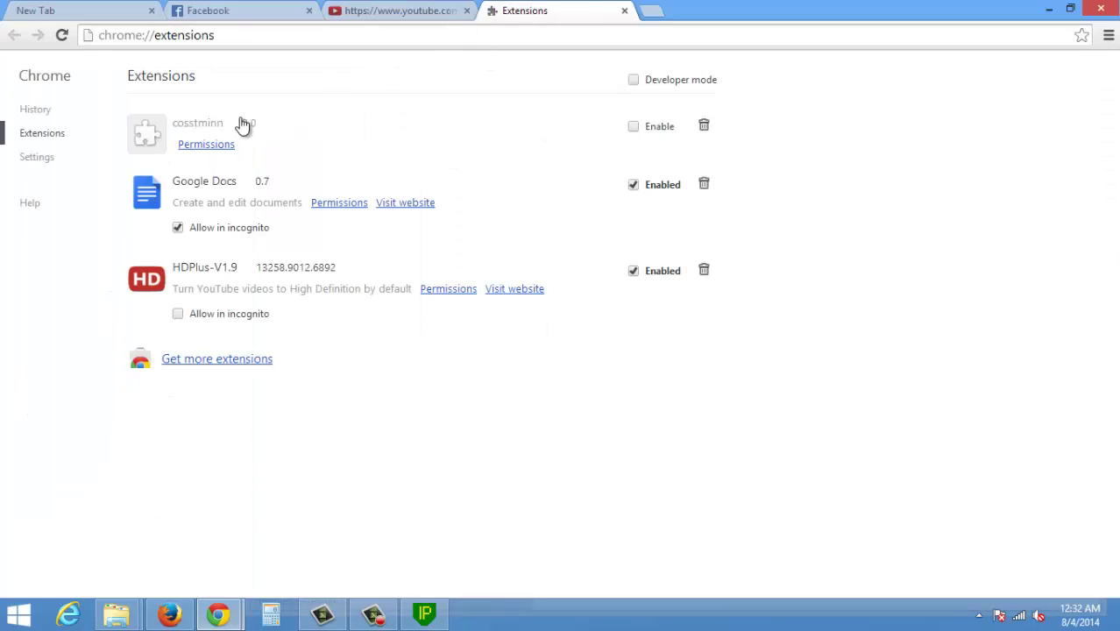
pyautogui.click(376, 13)
pyautogui.click(376, 39)
pyautogui.press('Return')
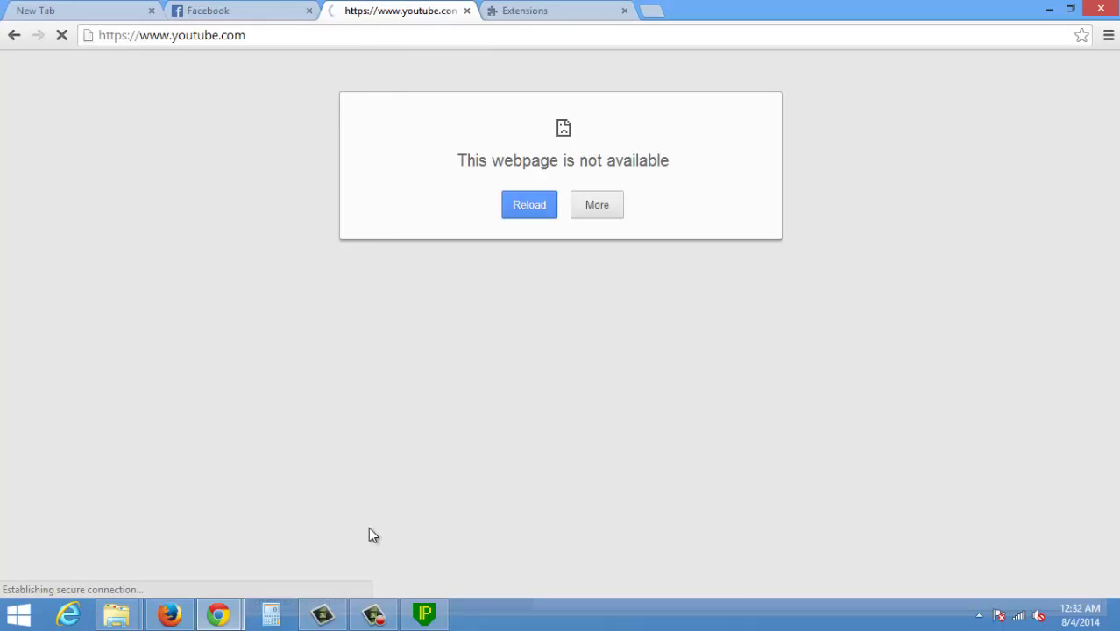
pyautogui.moveTo(445, 613)
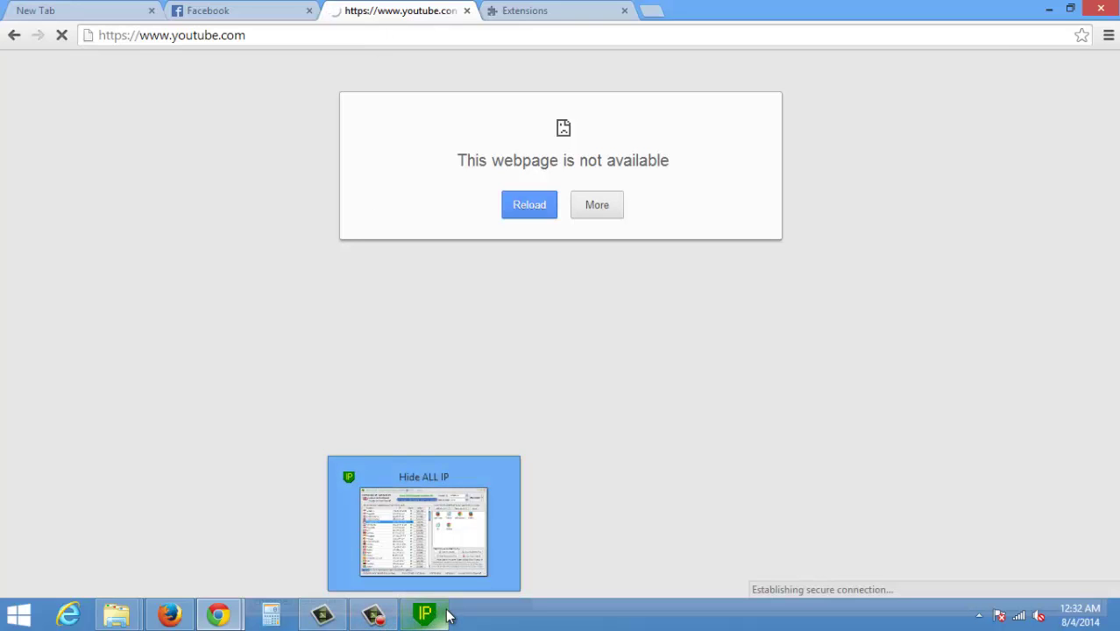
pyautogui.click(373, 615)
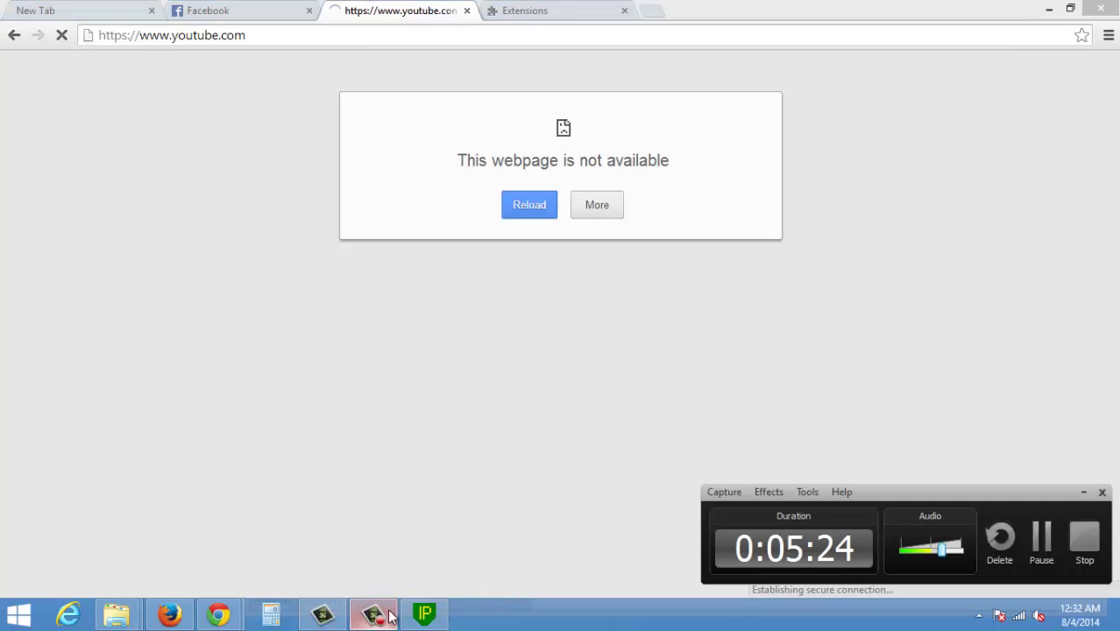
pyautogui.click(1043, 536)
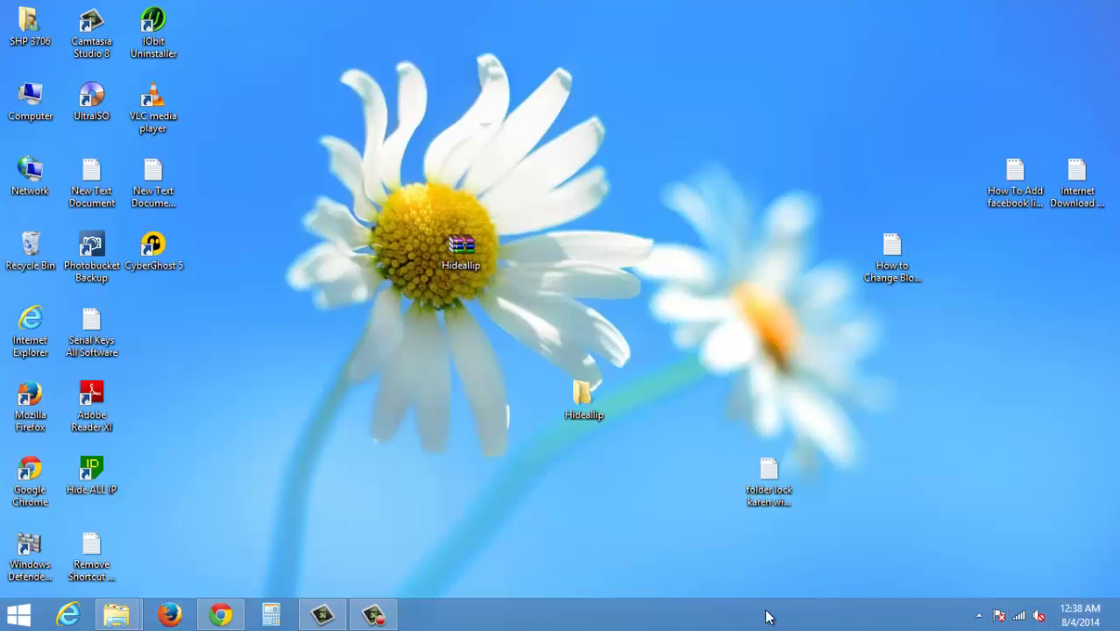
# Step: Restore Hide ALL IP from the system tray, launch Safe Firefox through it and dismiss the process protection notification
pyautogui.click(979, 616)
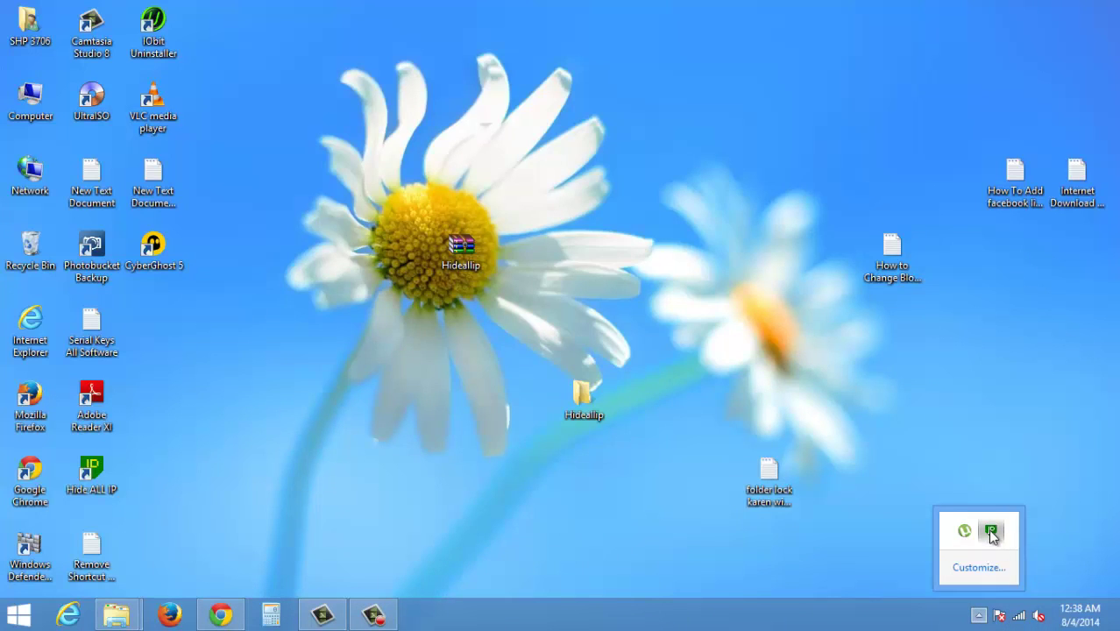
pyautogui.click(991, 530)
pyautogui.click(640, 224)
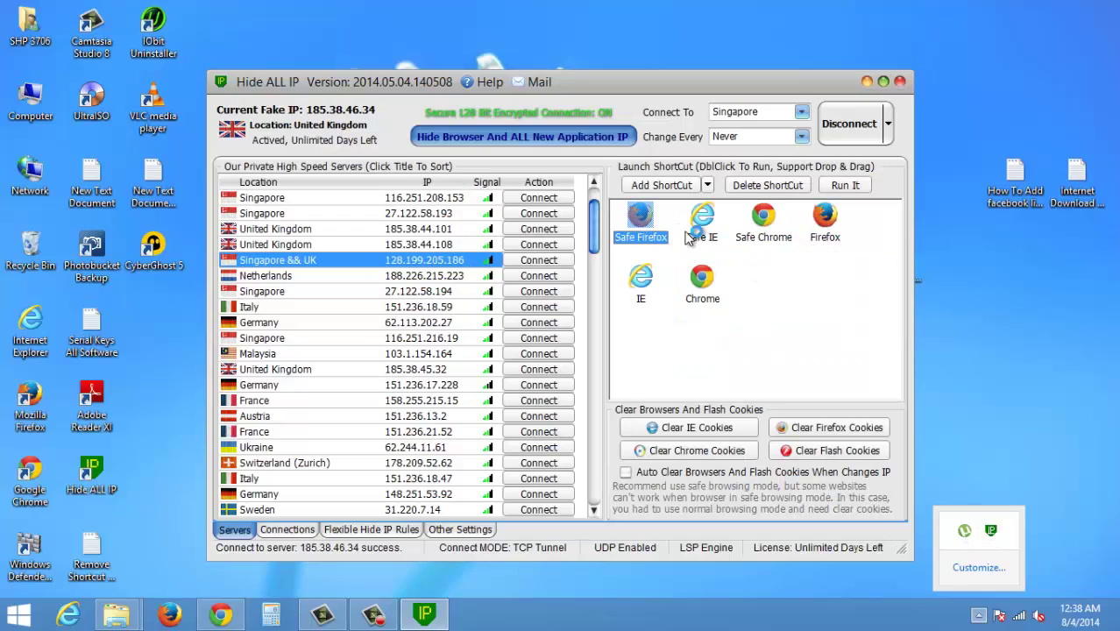
pyautogui.doubleClick(823, 221)
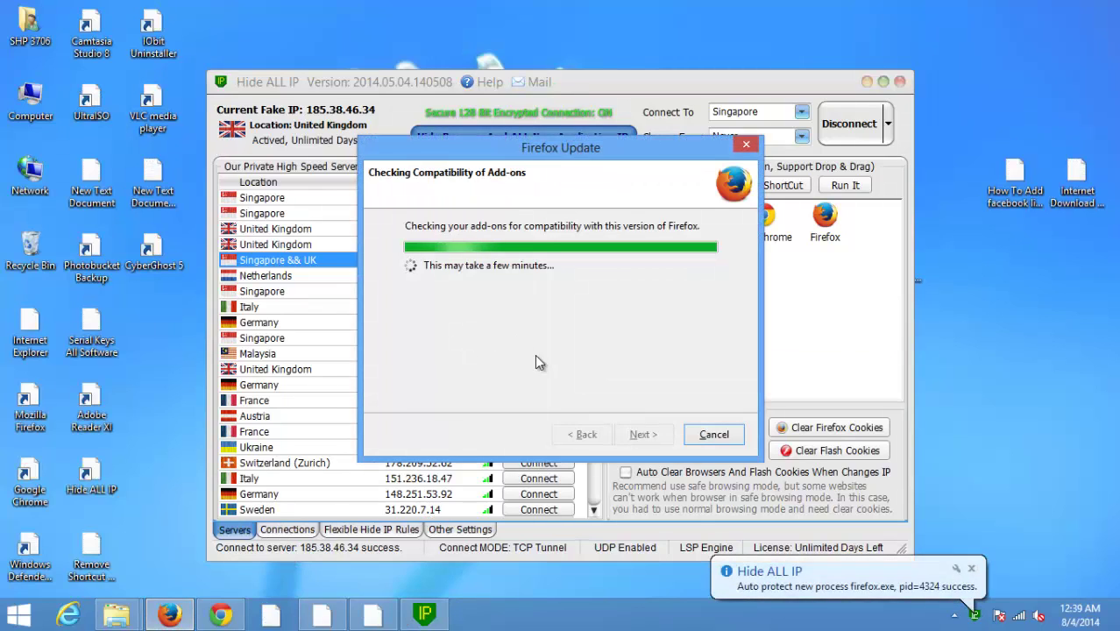
pyautogui.click(972, 569)
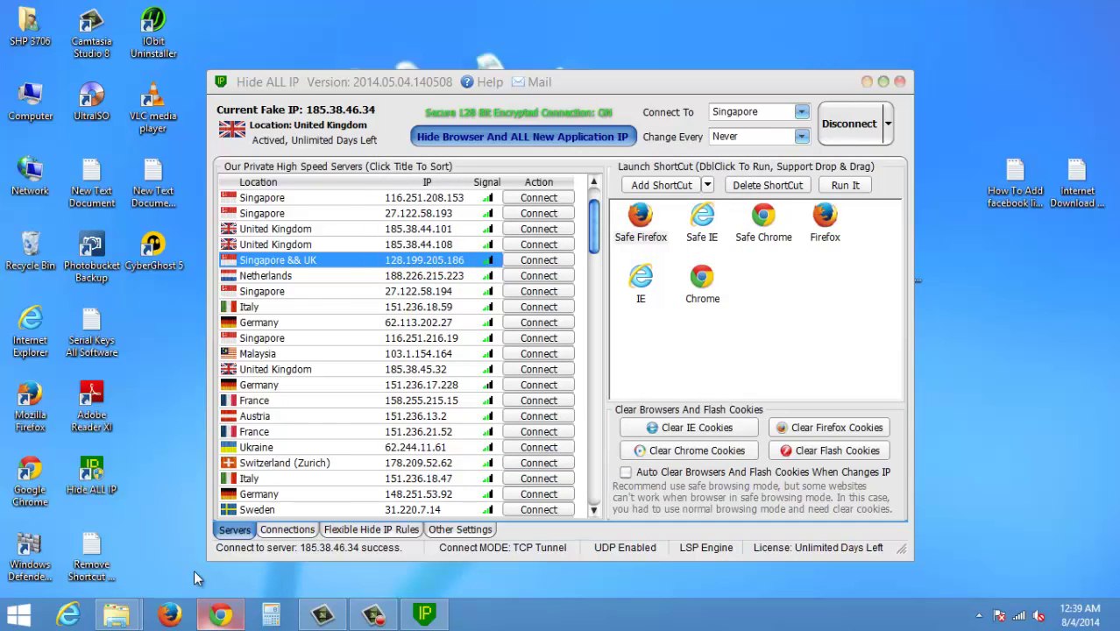
# Step: Try to load youtube.com in a new tab of the Firefox private window, and close that tab and window
pyautogui.click(169, 613)
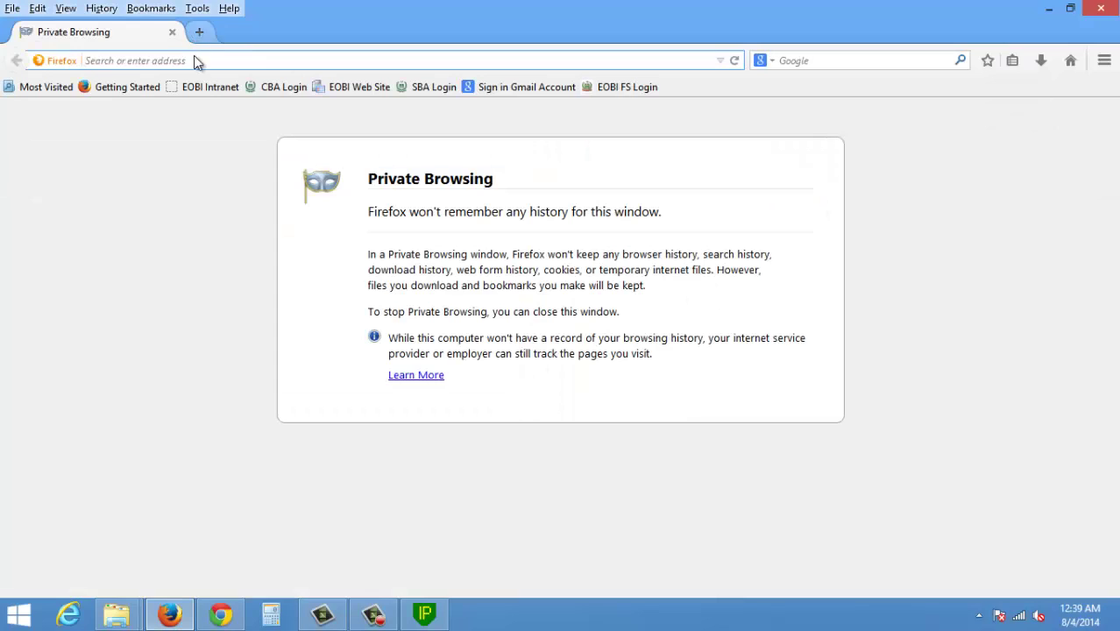
pyautogui.hotkey('ctrl', 't')
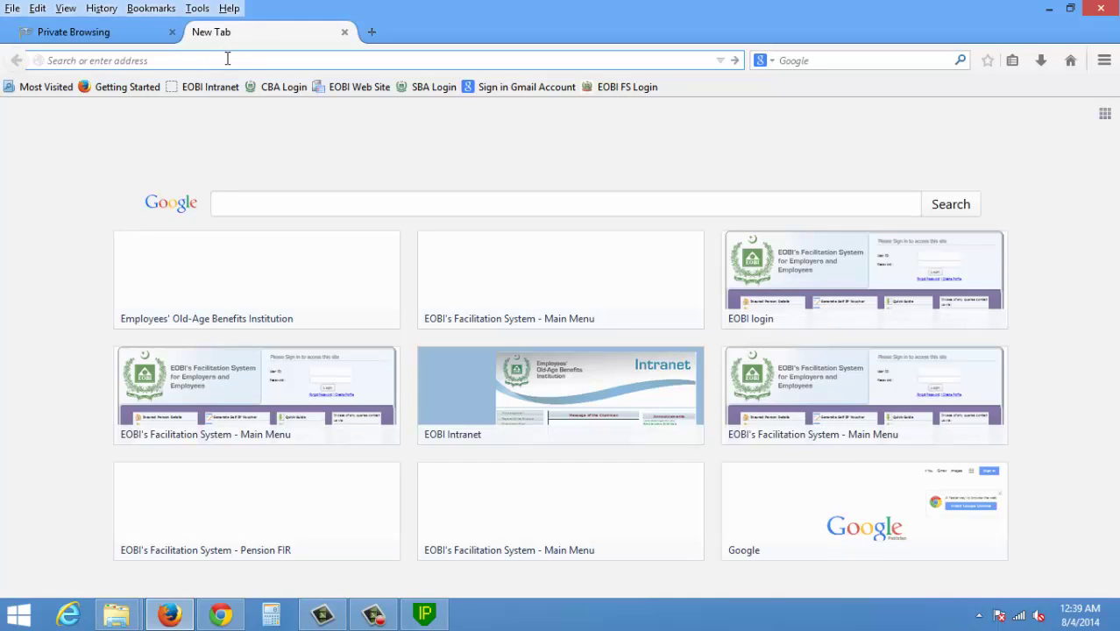
pyautogui.write('youtube.com/')
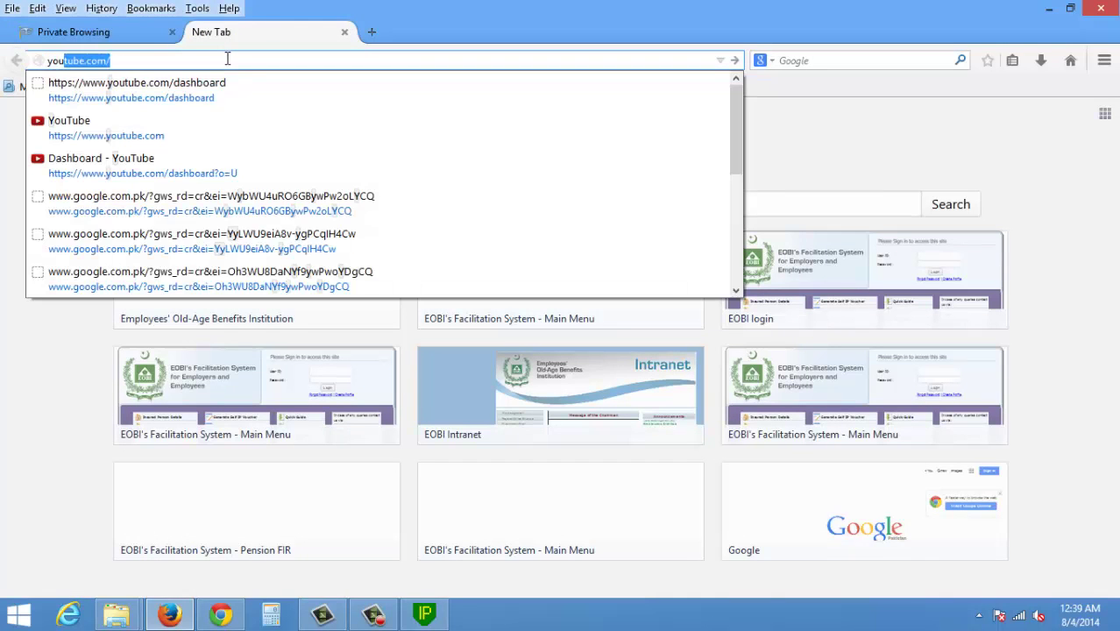
pyautogui.press('Return')
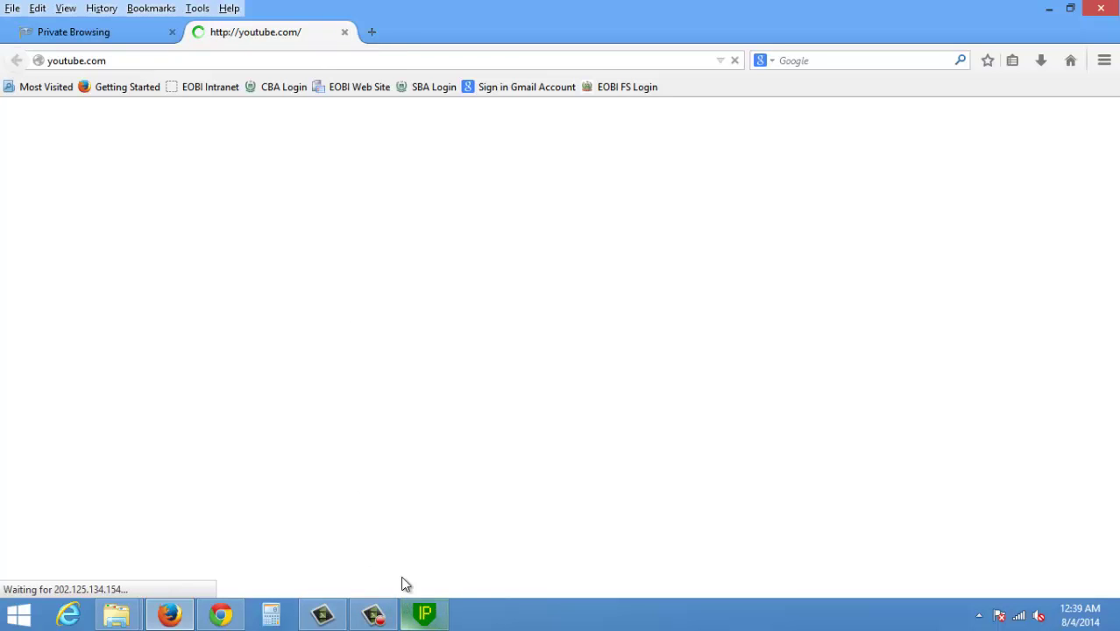
pyautogui.click(344, 35)
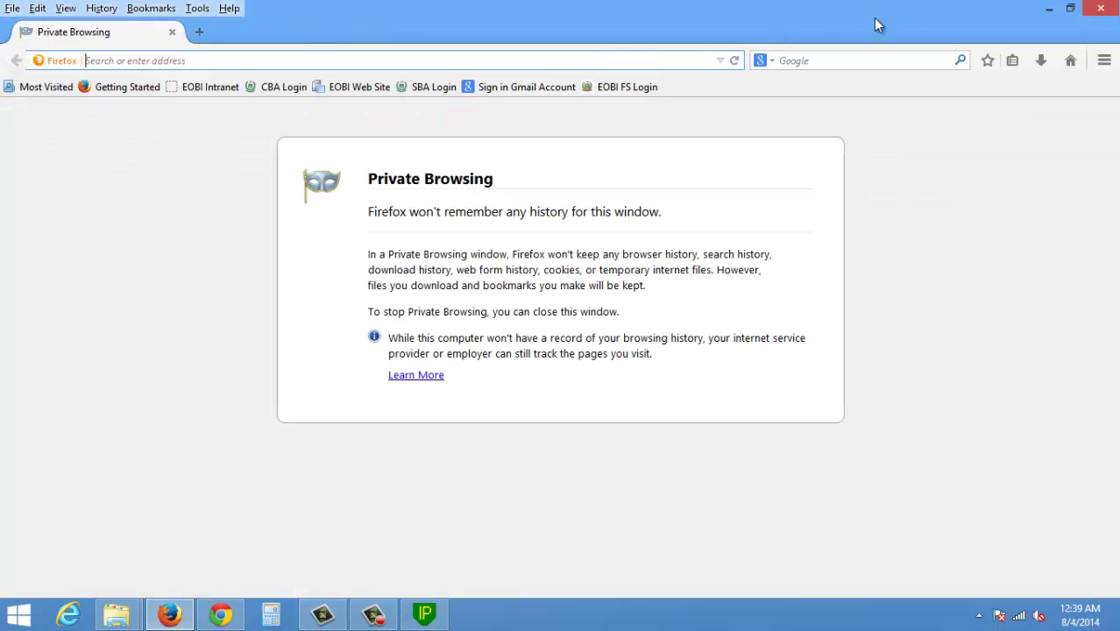
pyautogui.click(1108, 10)
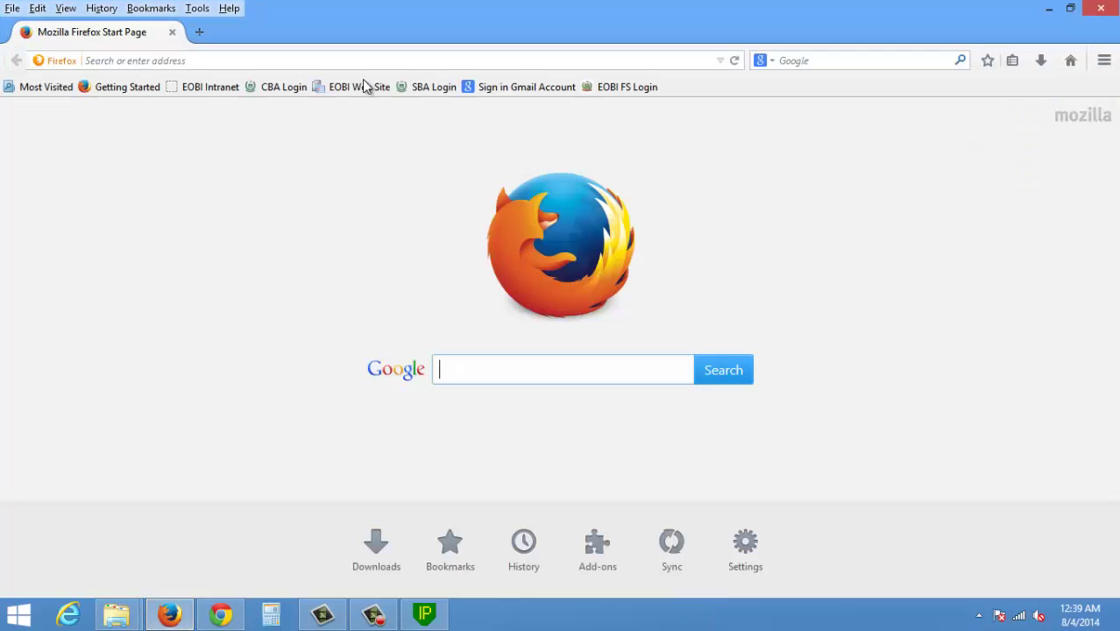
# Step: Load youtube.com from the Mozilla Firefox Start Page, browse down the YouTube home page and close Firefox
pyautogui.write('youtube.com/')
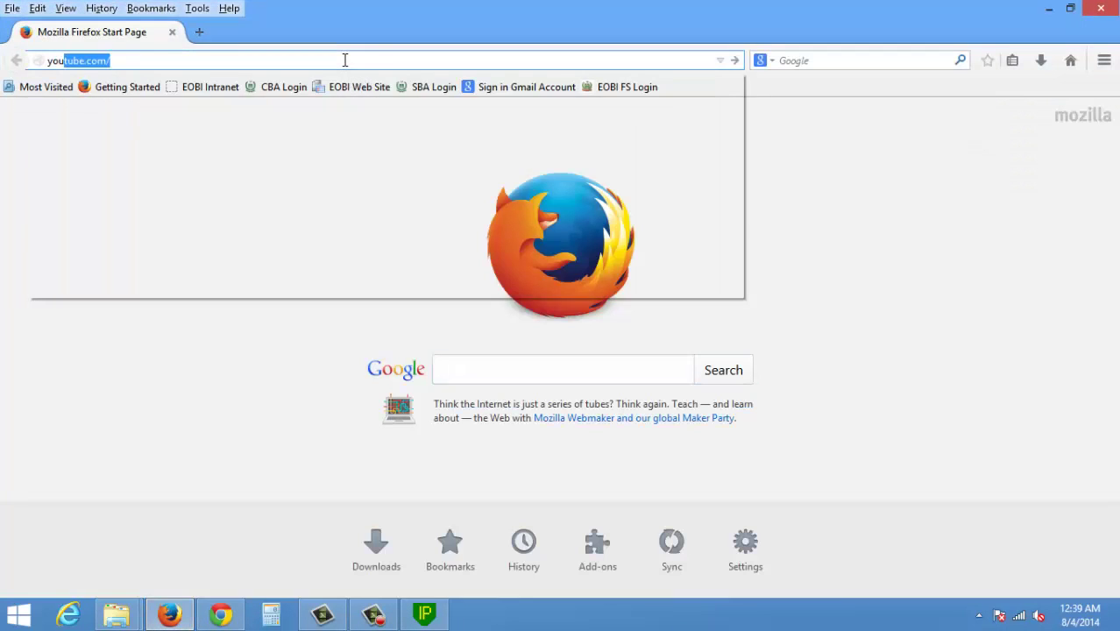
pyautogui.press('Return')
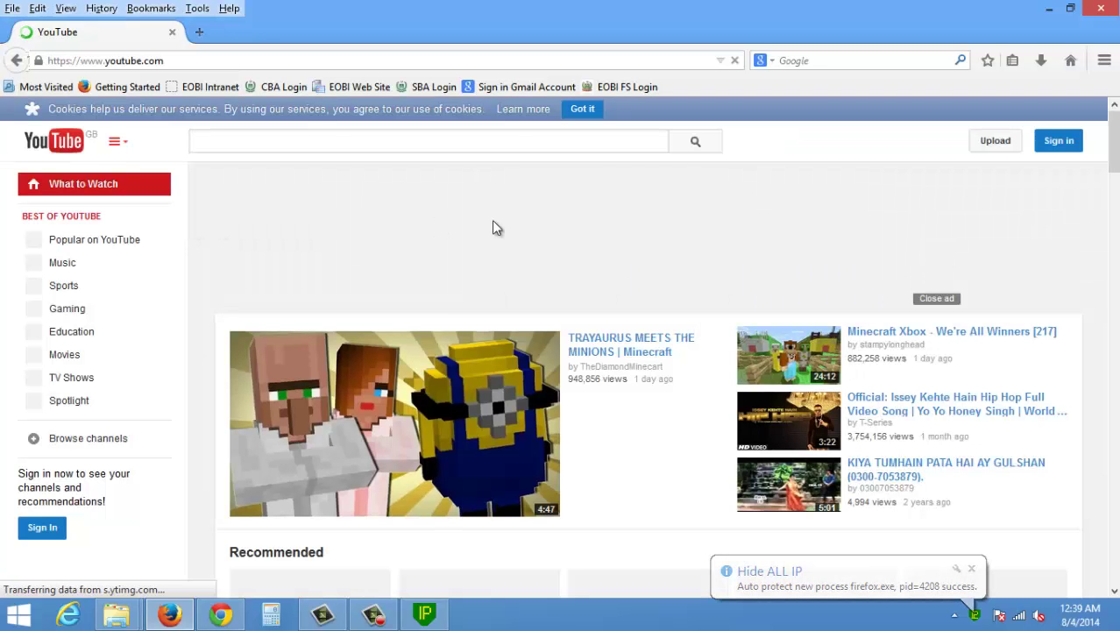
pyautogui.scroll(-5, 762, 376)
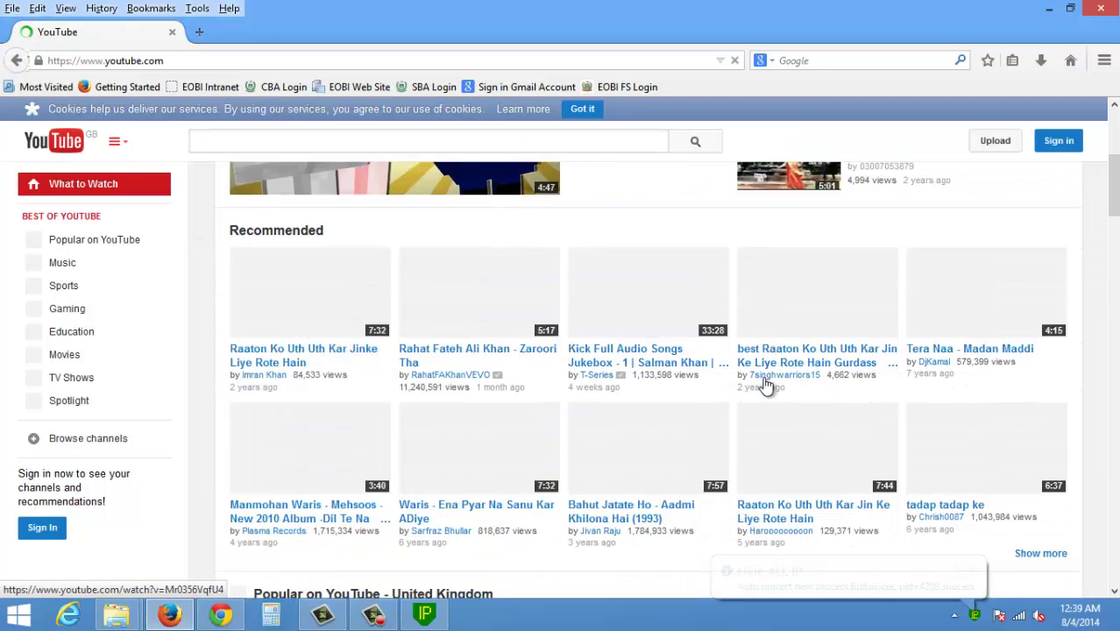
pyautogui.scroll(-15, 765, 376)
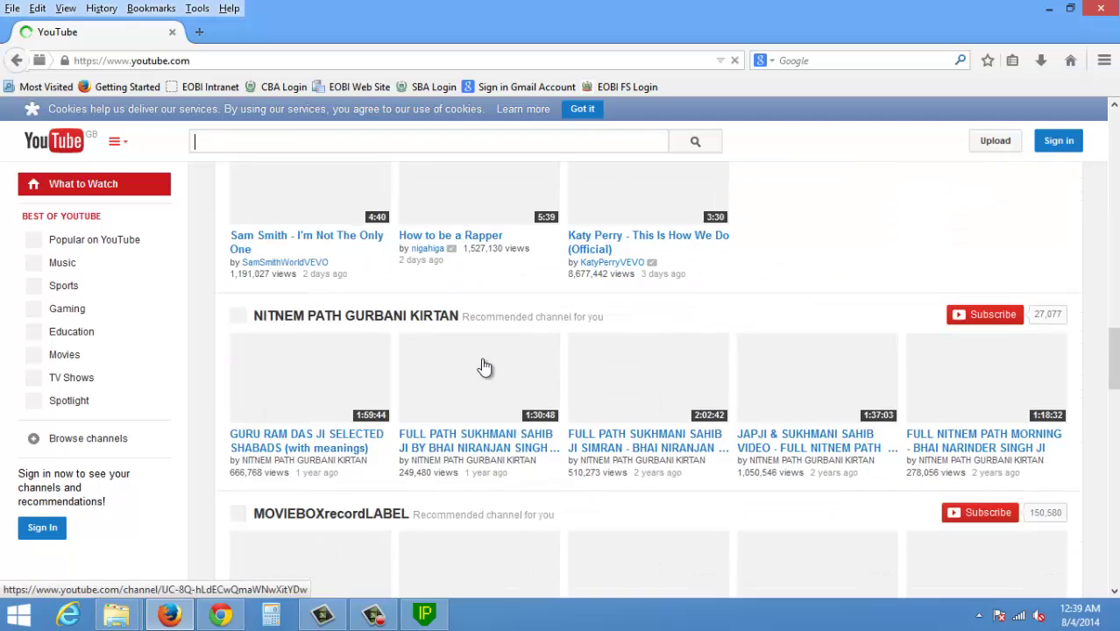
pyautogui.scroll(-7, 480, 370)
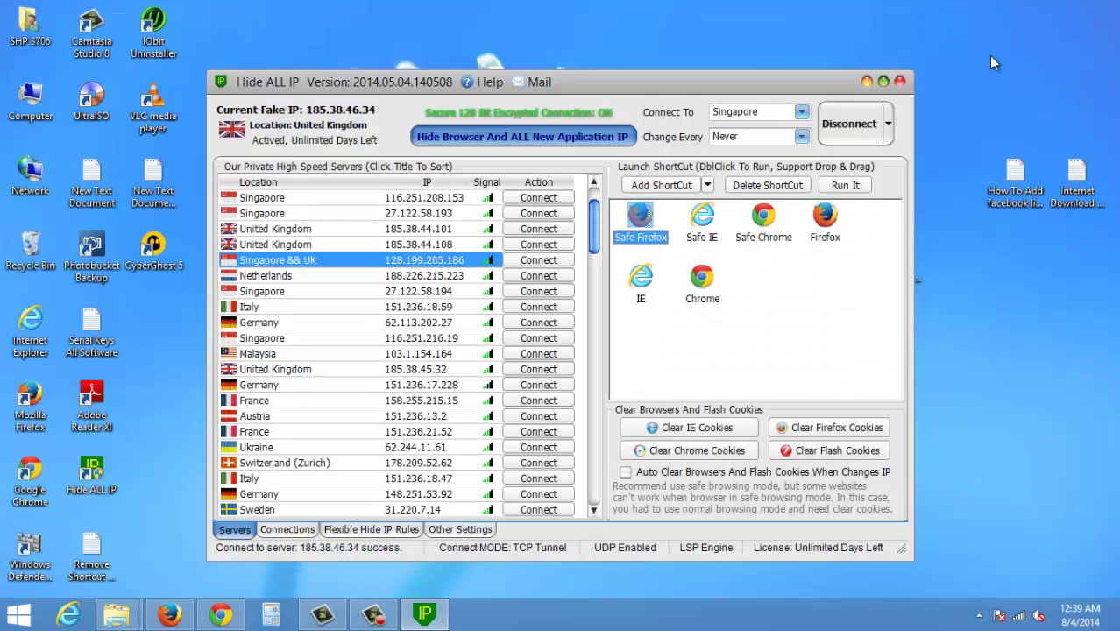
pyautogui.click(1101, 7)
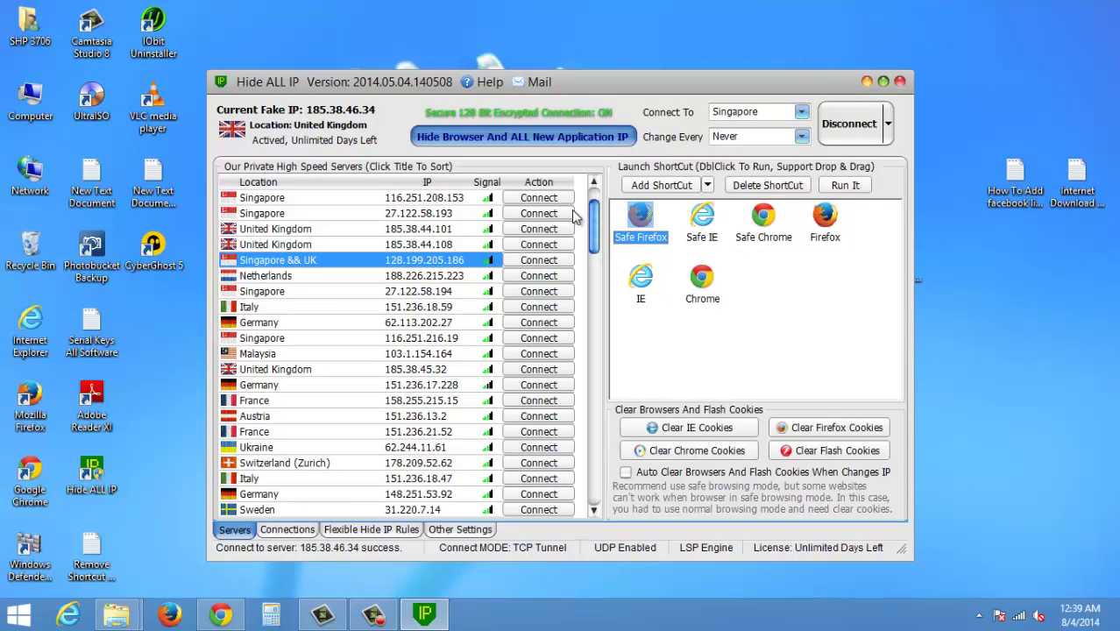